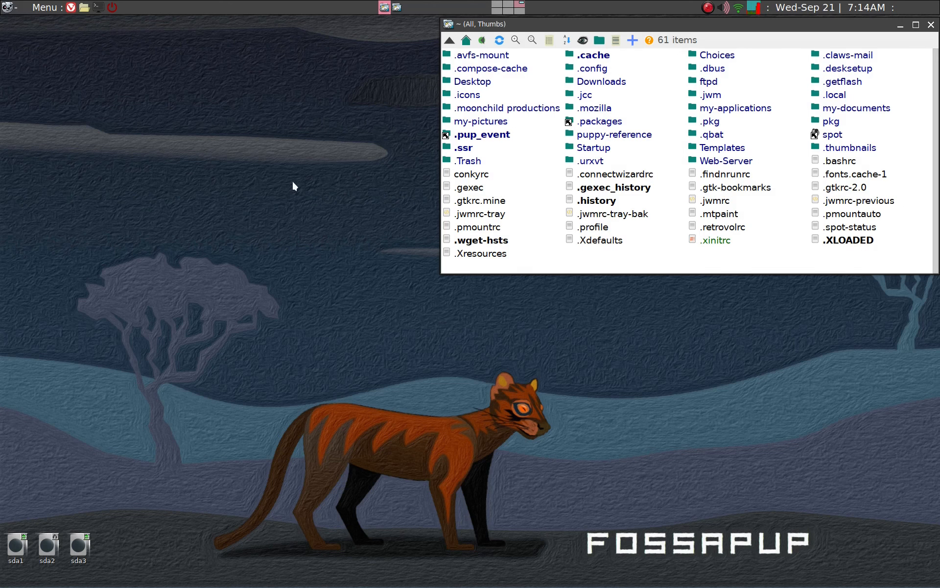
Step: Bring up the root menu on the desktop background, look over its Desktop category and dismiss it
right_click(283, 128)
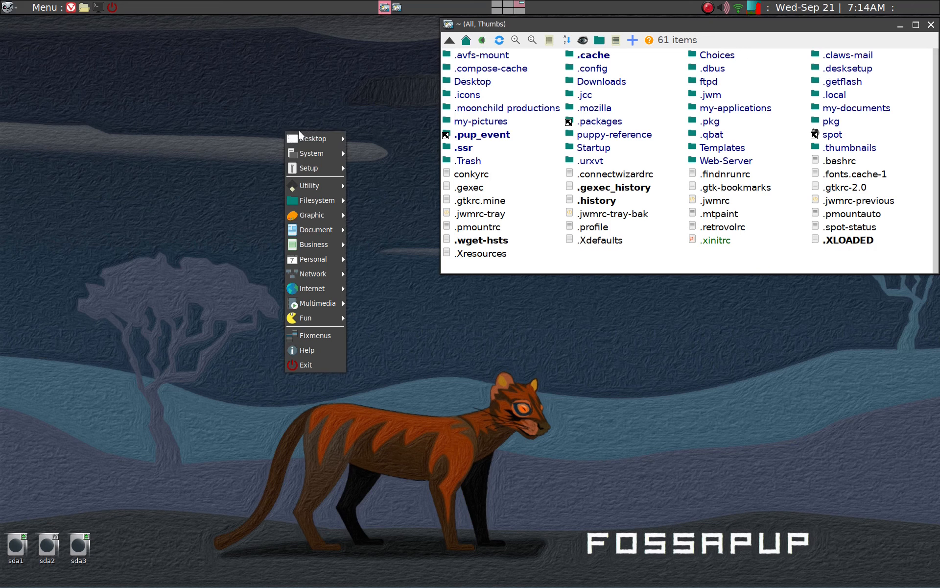
mouse_move(323, 139)
click(216, 167)
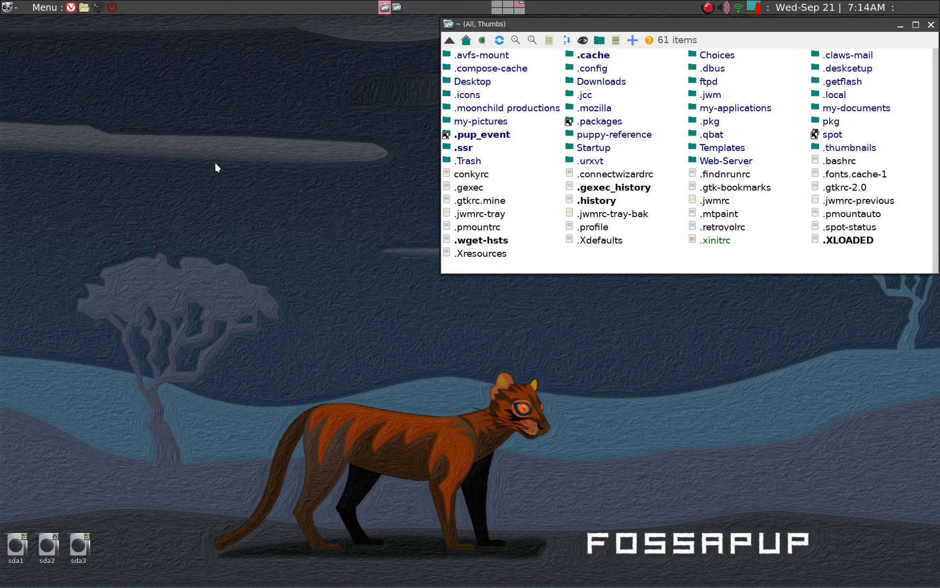
right_click(221, 168)
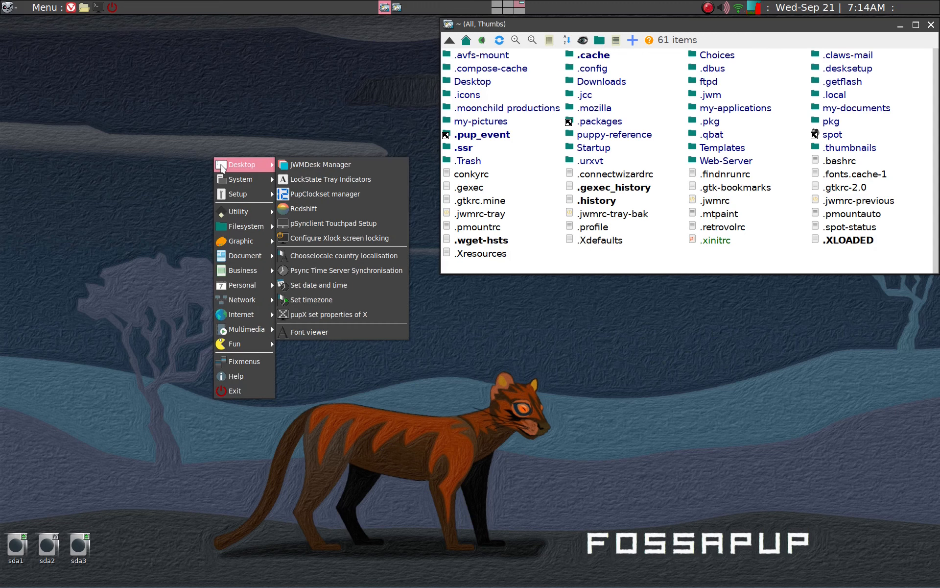
click(265, 130)
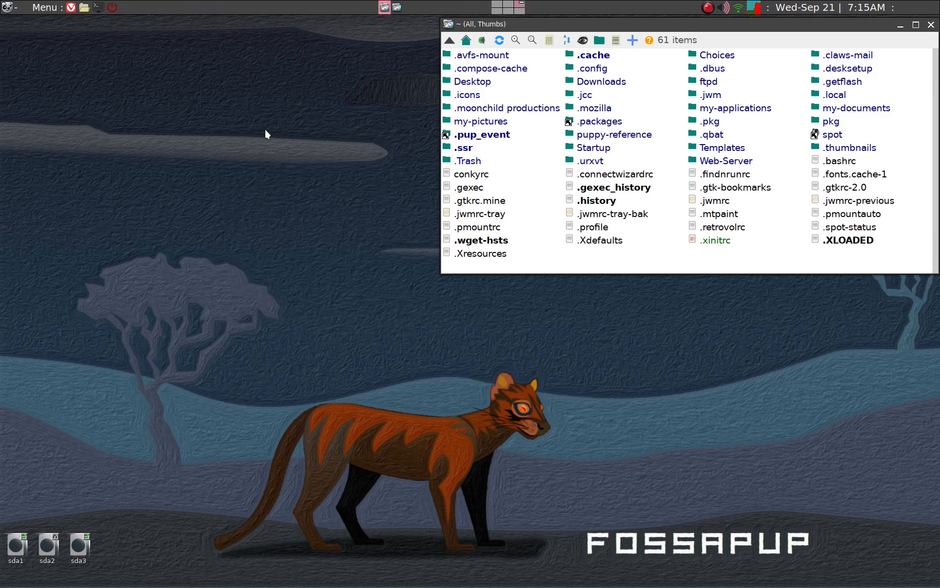
right_click(261, 148)
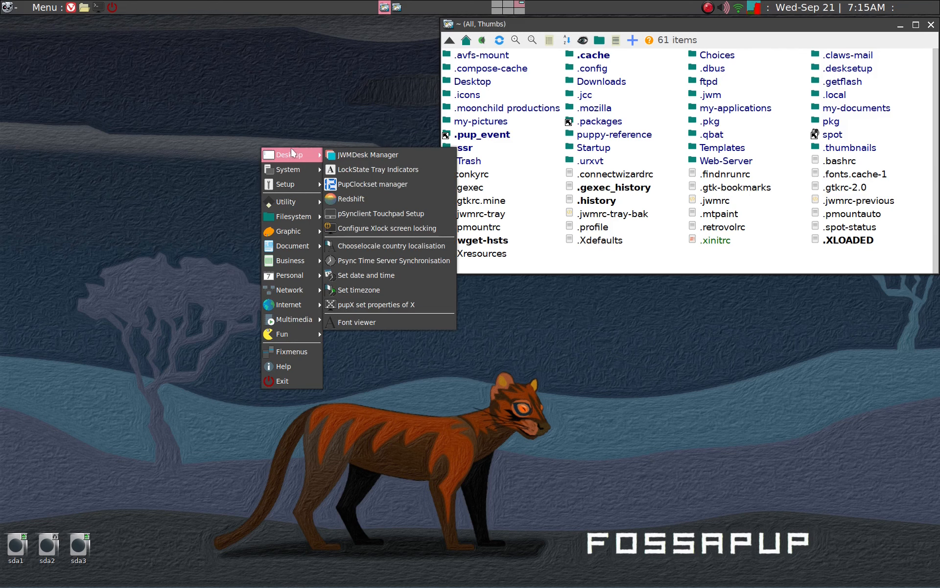
click(347, 126)
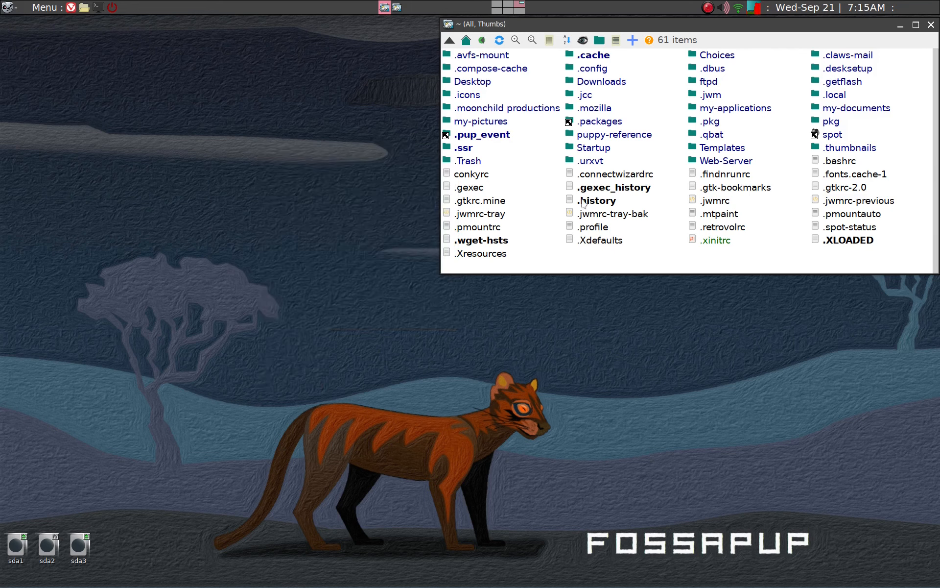
Step: Turn off passing all backdrop mouse clicks to the window manager in ROX-Filer's Compatibility options and confirm
right_click(616, 251)
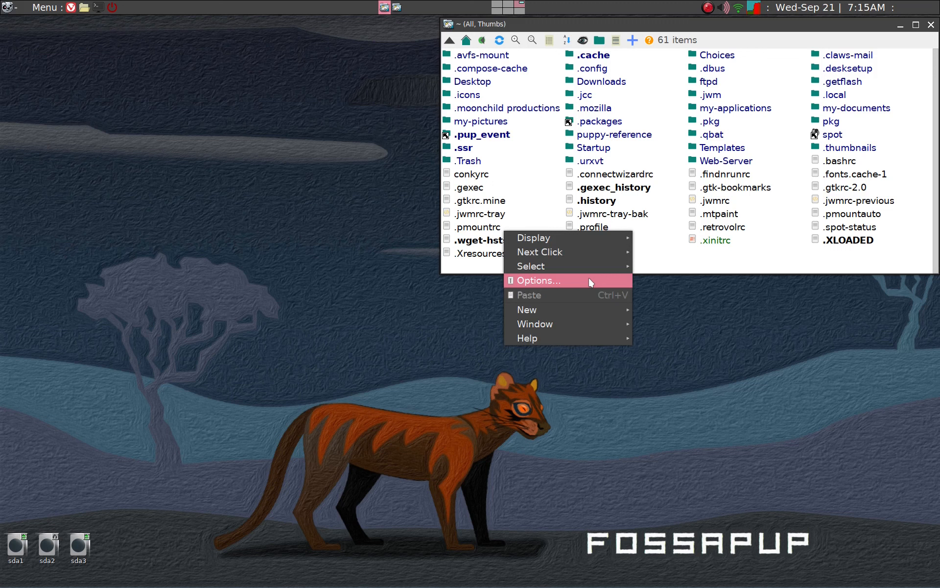
click(592, 283)
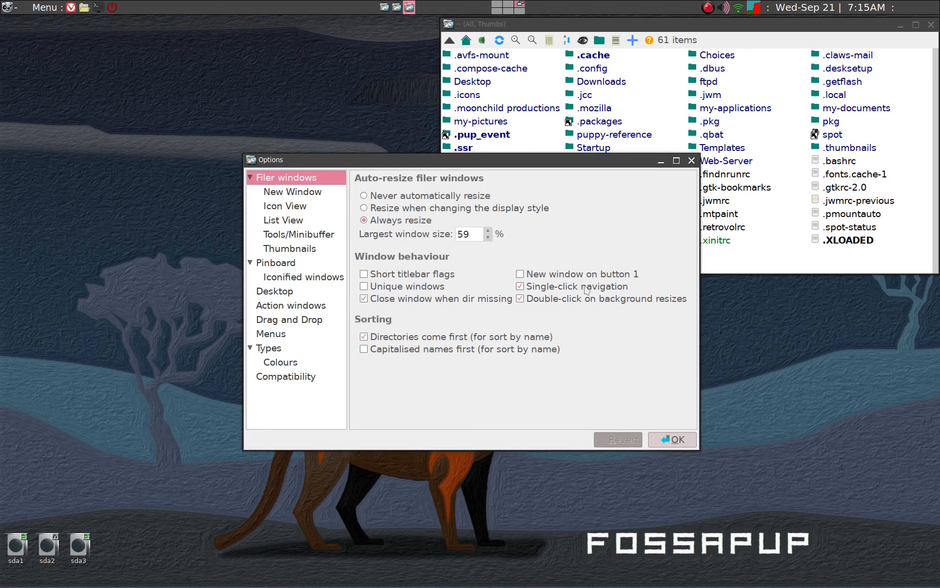
click(309, 382)
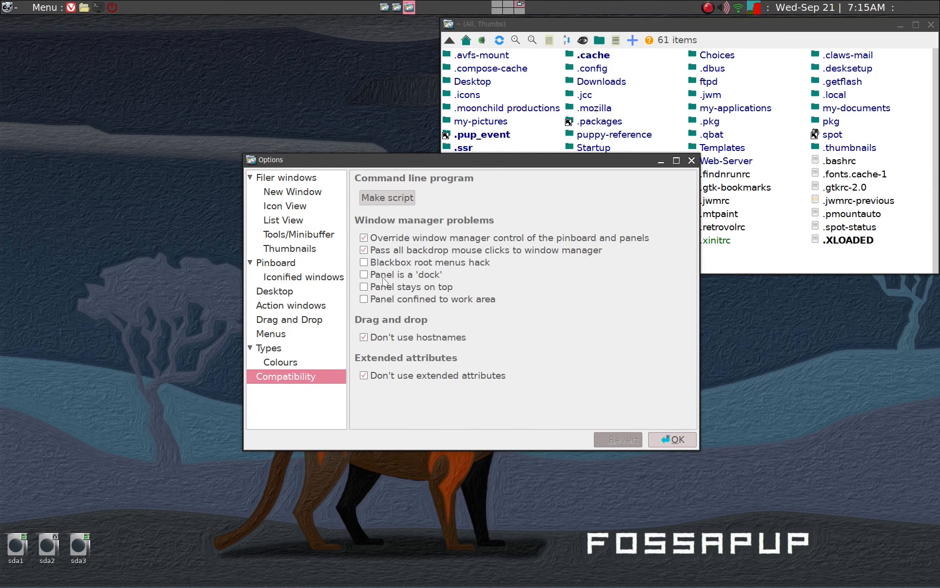
mouse_move(384, 253)
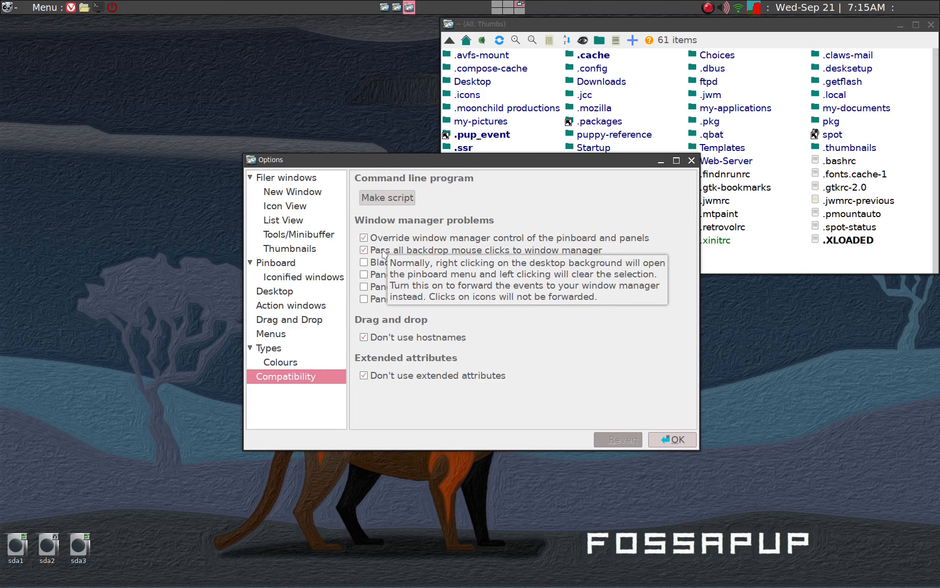
click(384, 251)
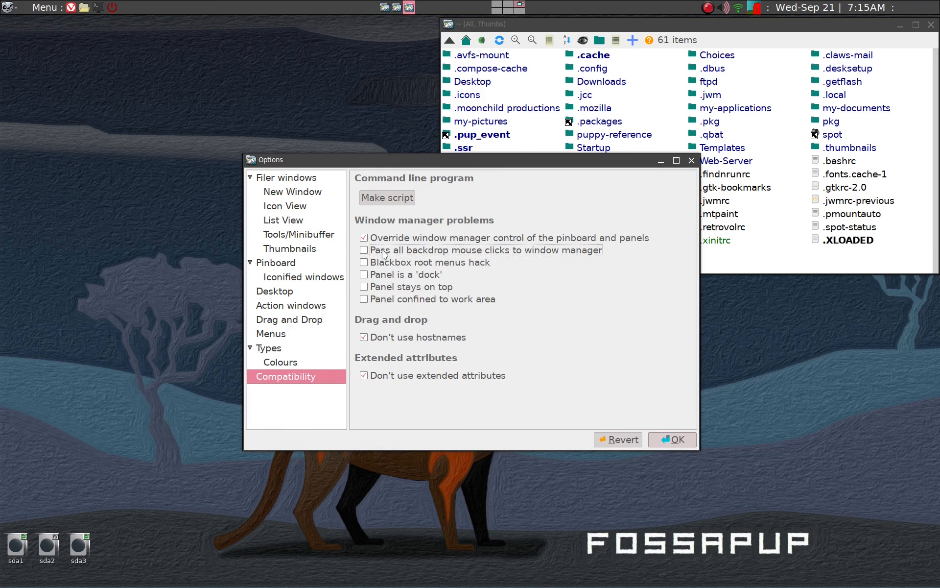
click(384, 253)
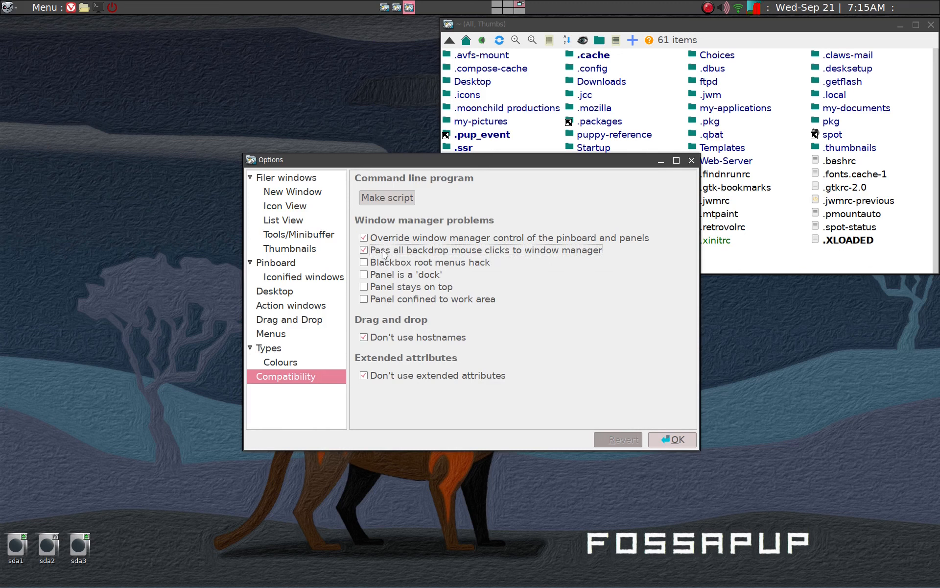
click(384, 253)
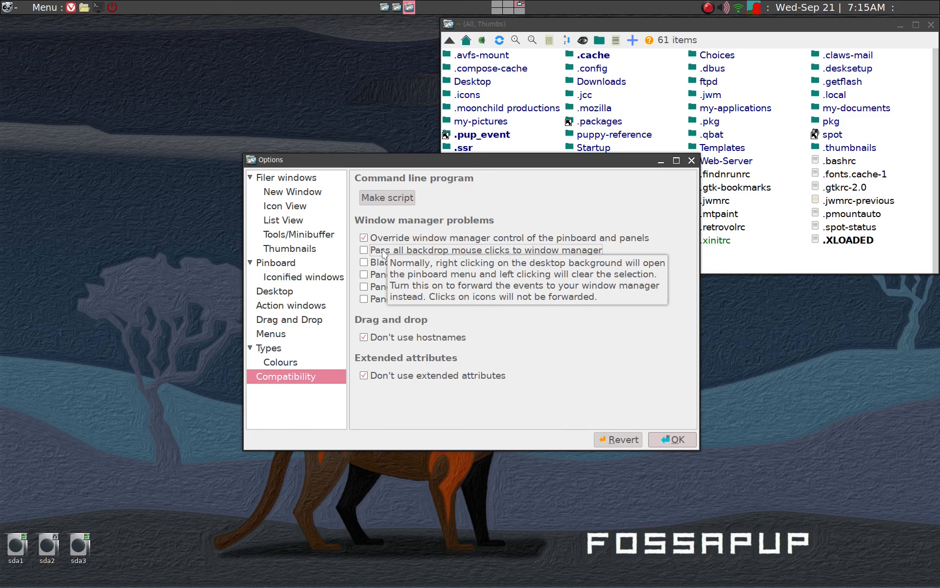
click(665, 439)
Step: Check the context menu on the desktop background, view its ROX-Filer submenu and dismiss it
right_click(399, 227)
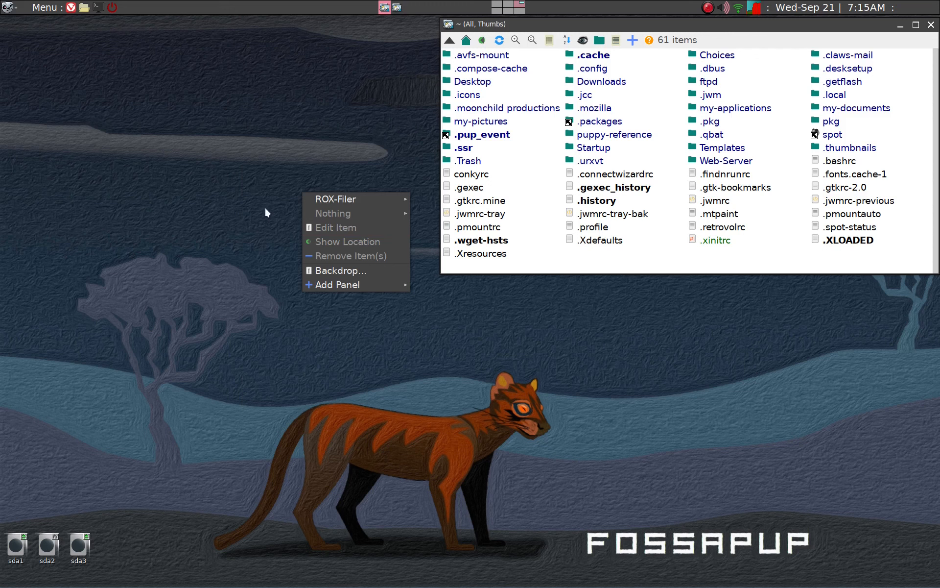
mouse_move(345, 204)
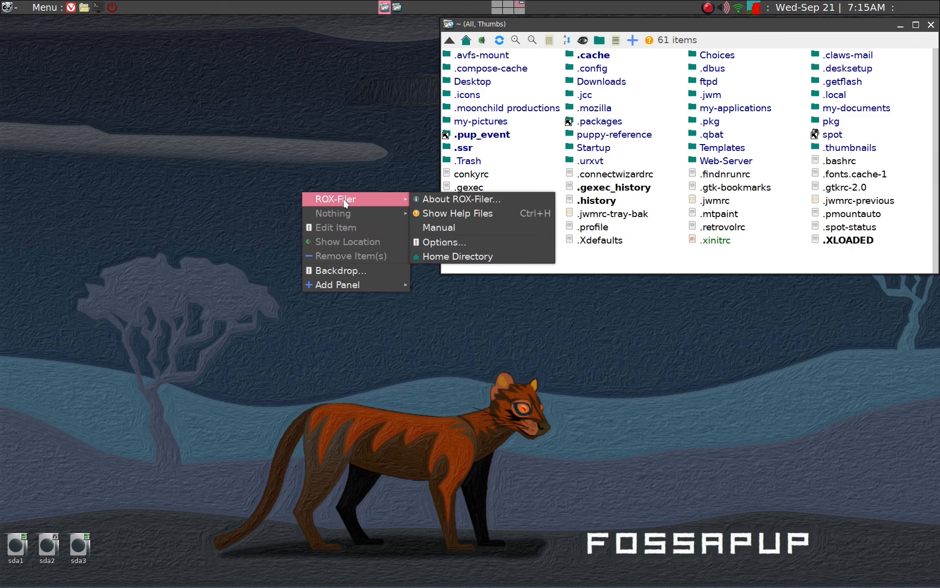
click(315, 171)
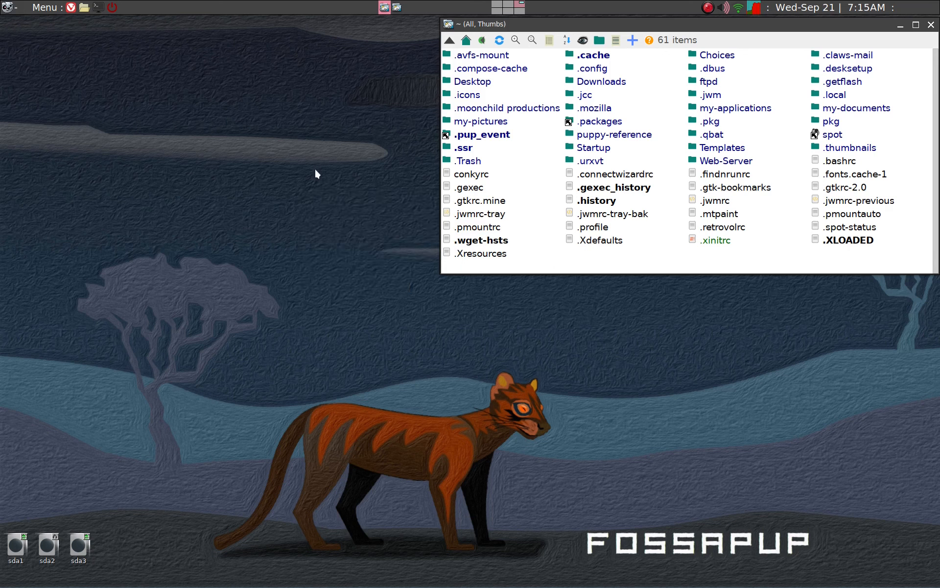
click(305, 279)
mouse_move(305, 279)
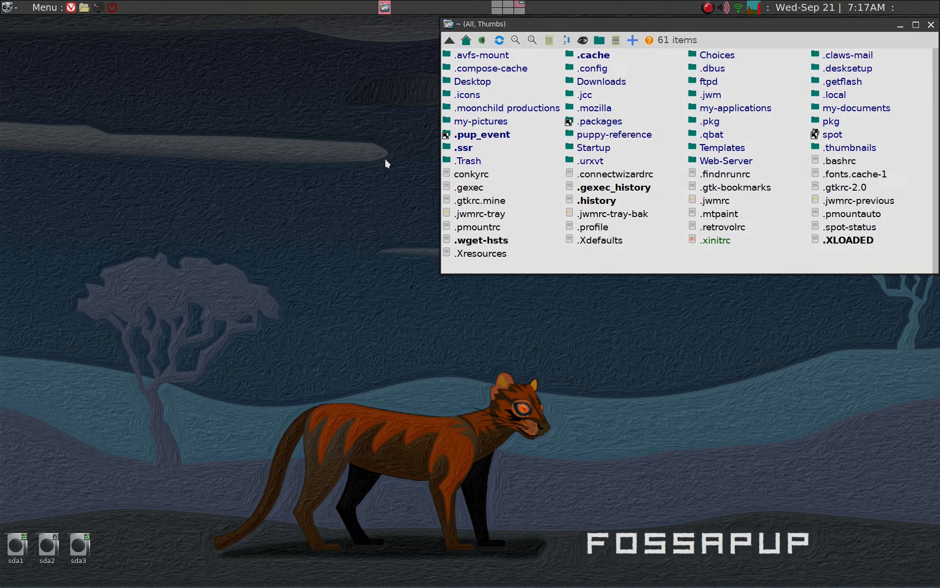
Step: Launch JWMDesk Manager from the desktop menu, enlarge its window and show the Menu settings
right_click(386, 159)
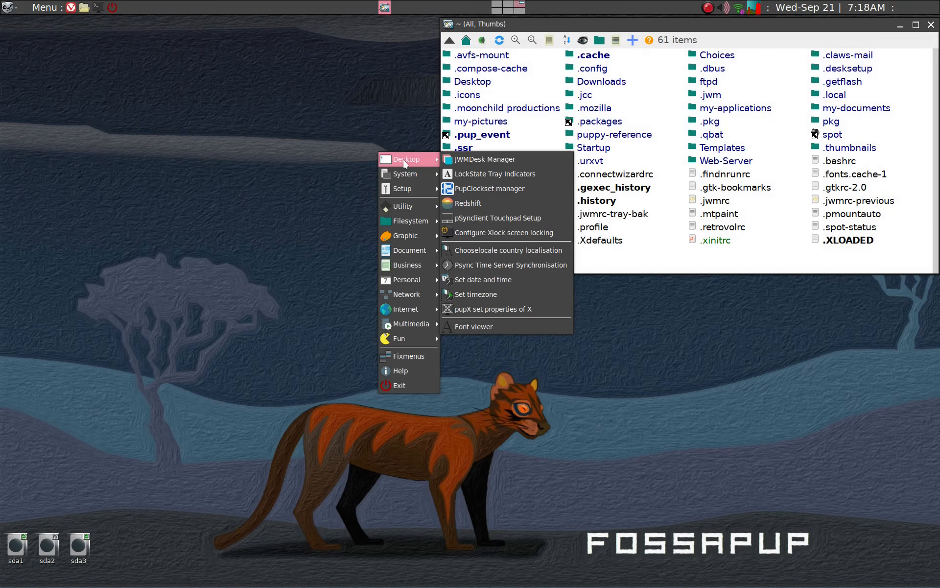
click(480, 159)
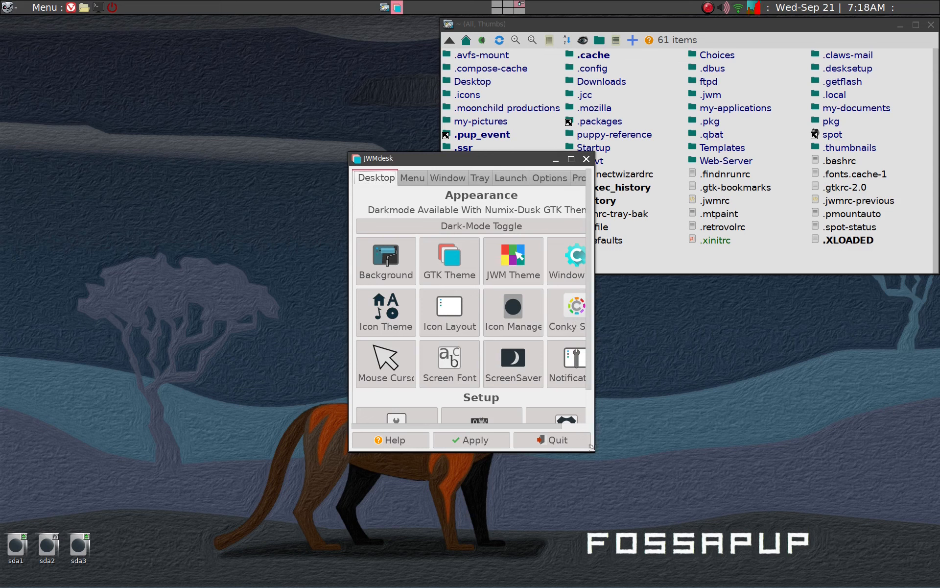
drag(591, 446, 733, 476)
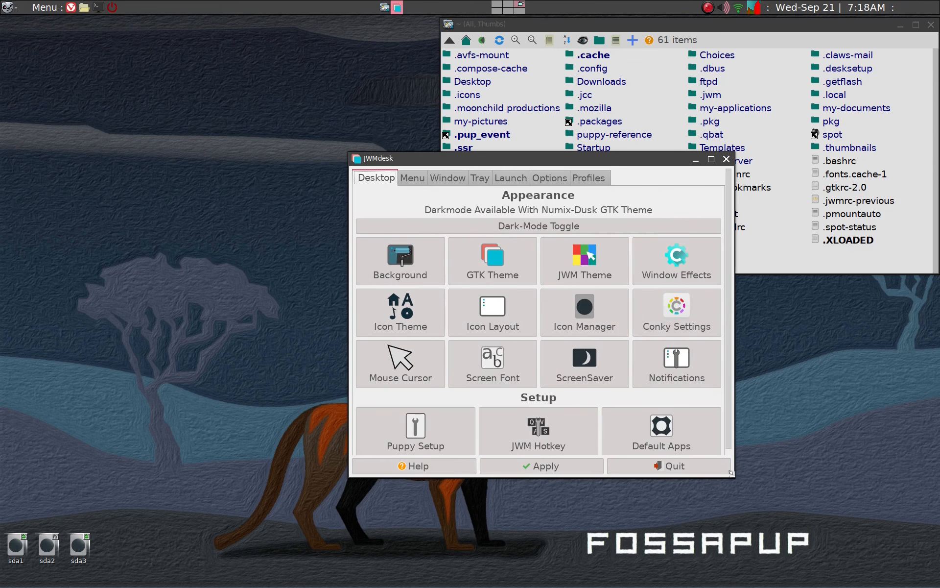
click(418, 179)
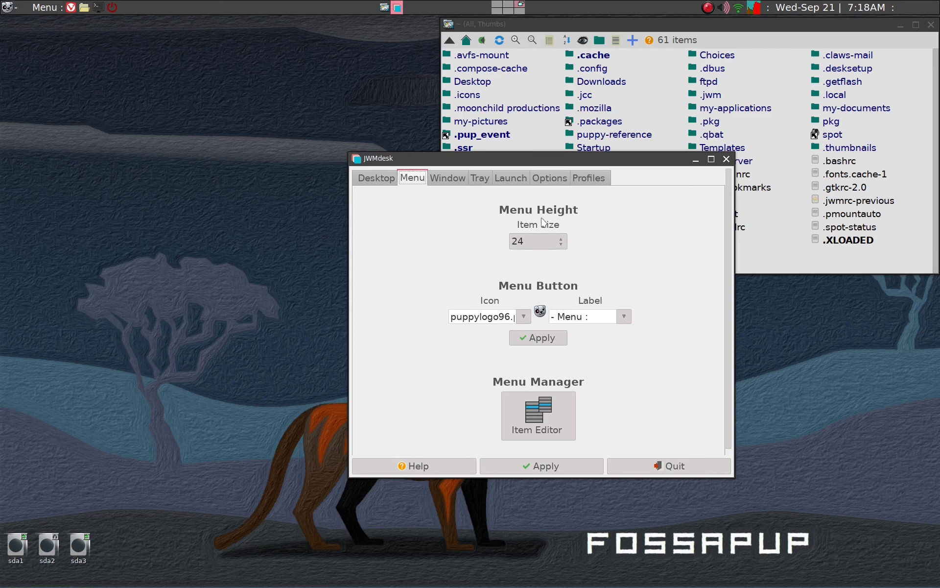
Step: Check the item height in the desktop background's menus and set the JWM menu item size to 32
right_click(233, 161)
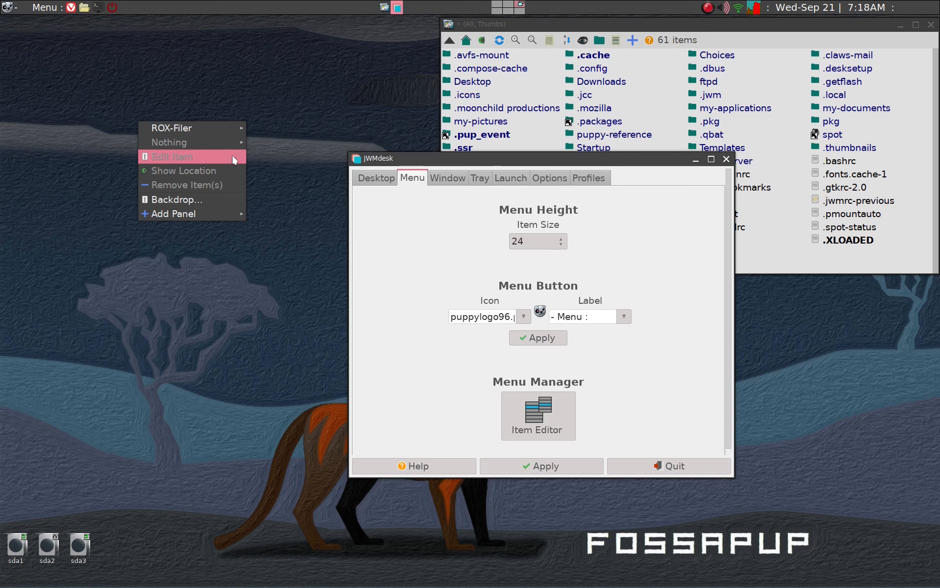
click(103, 202)
click(103, 202)
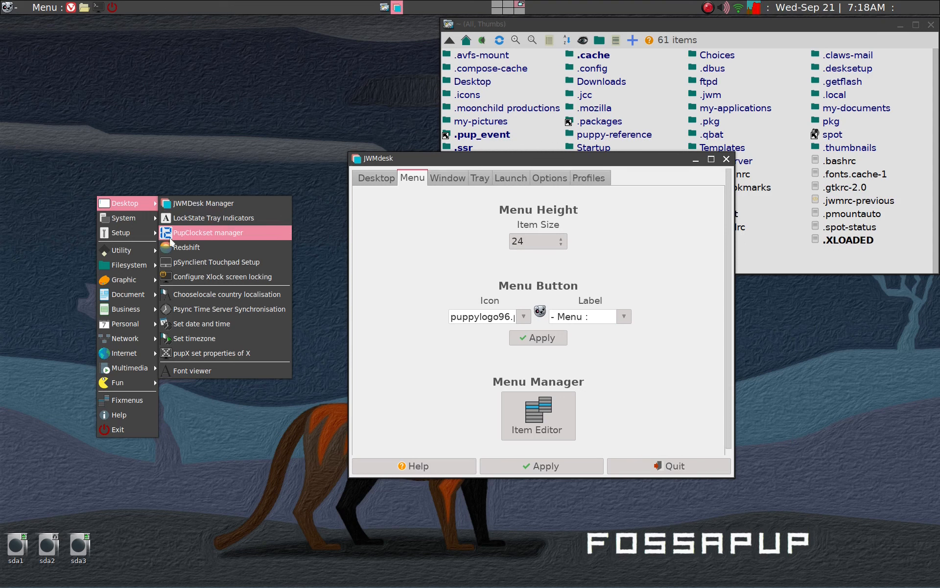
mouse_move(128, 265)
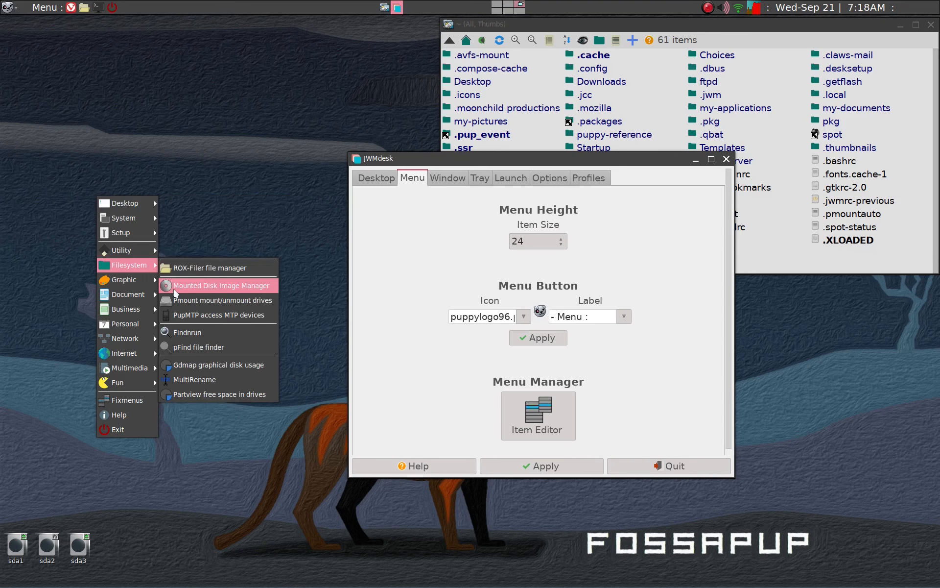
mouse_move(148, 206)
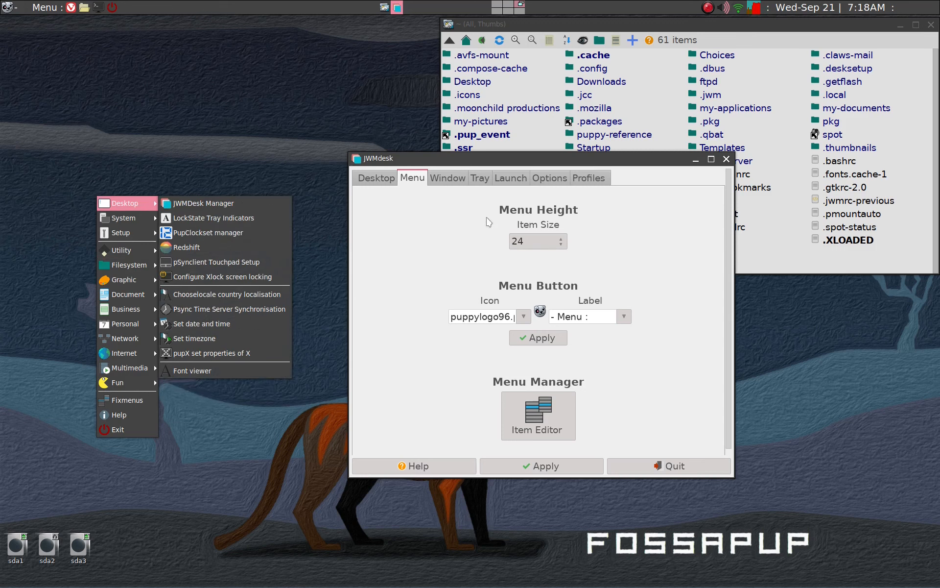
click(566, 241)
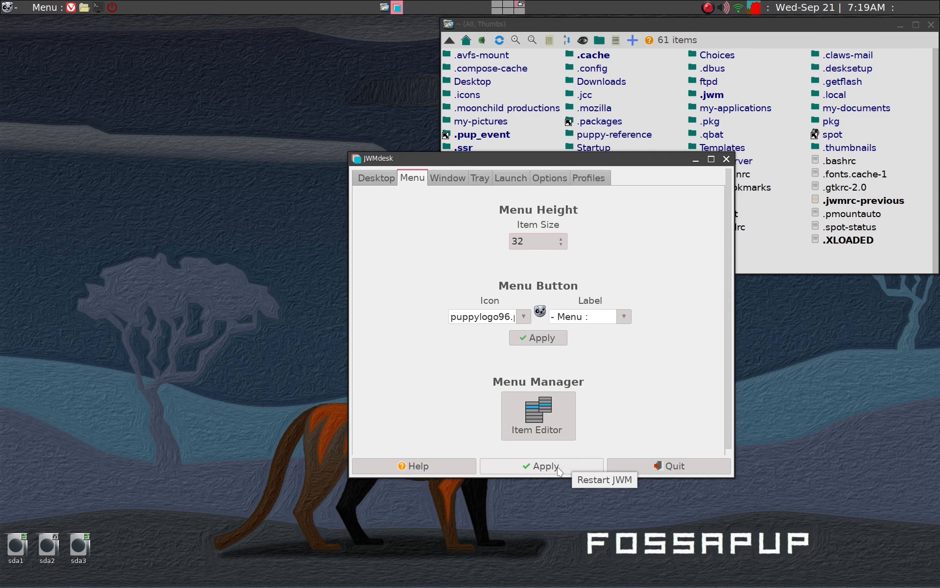
Step: Open the Menu Manager's item editor, look through its app categories and cancel it
click(538, 407)
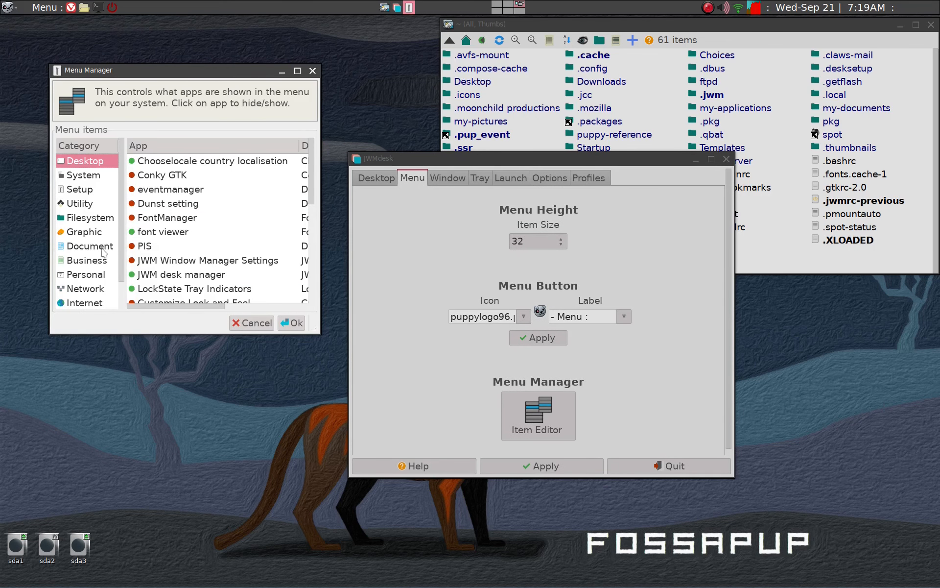
scroll(103, 249, down, 1)
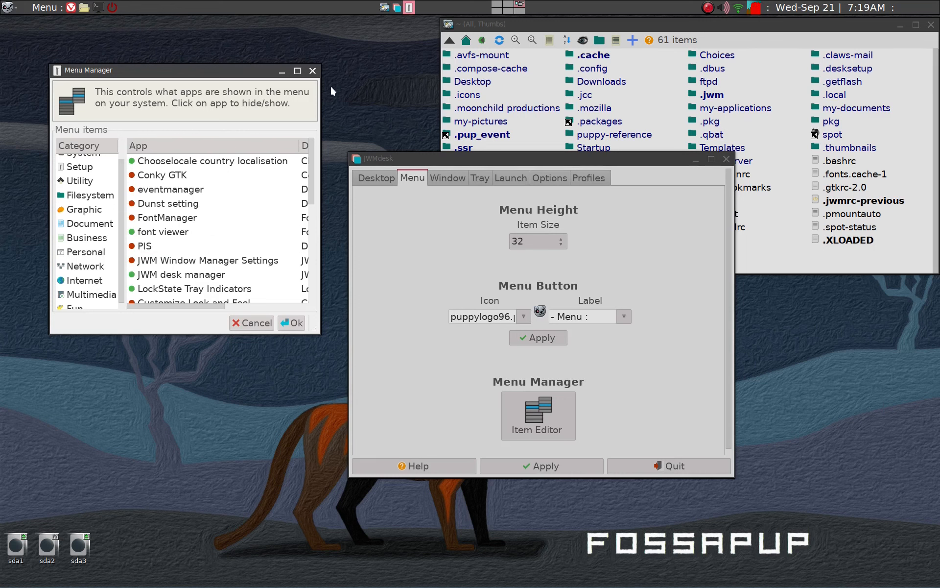
click(257, 325)
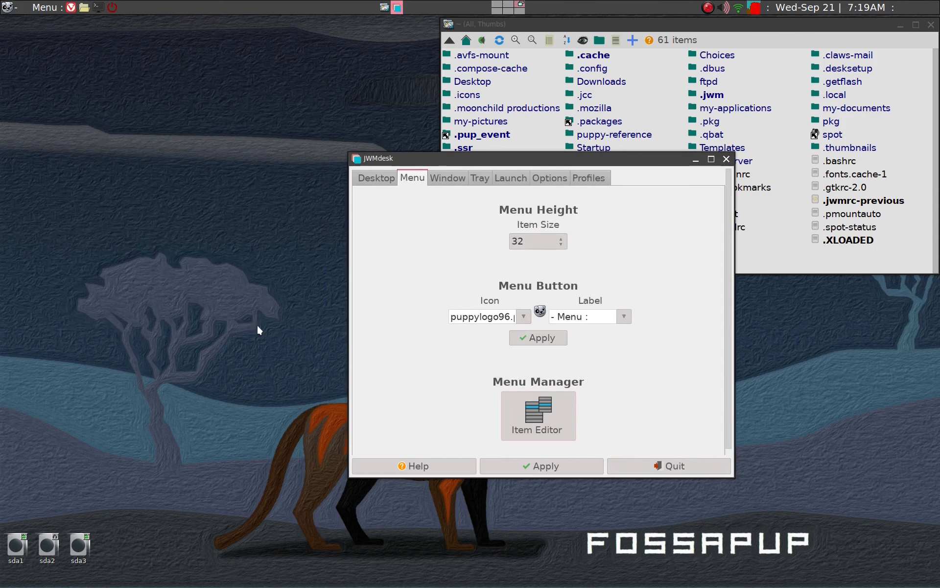
Step: Apply the menu settings and quit JWMdesk, checking the menu on the desktop background
click(552, 469)
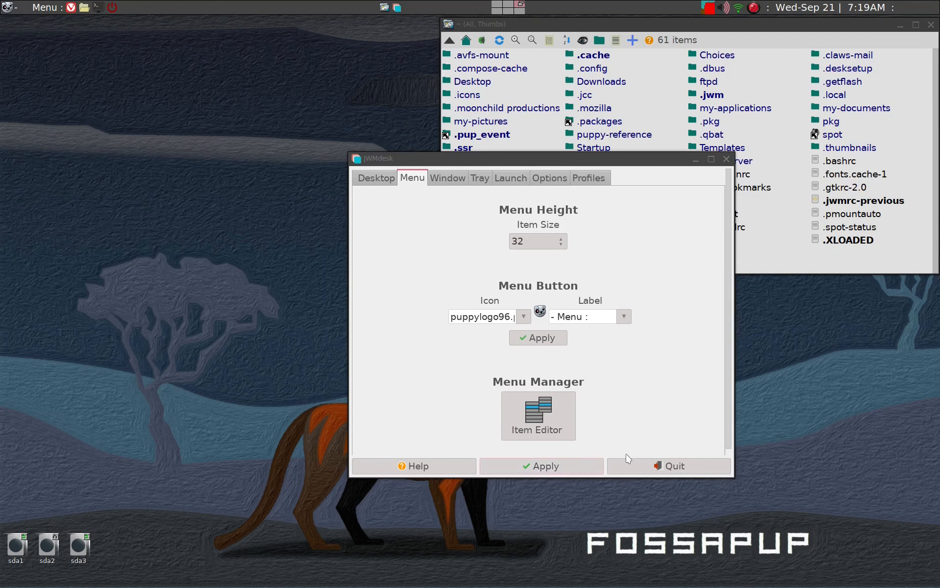
click(675, 468)
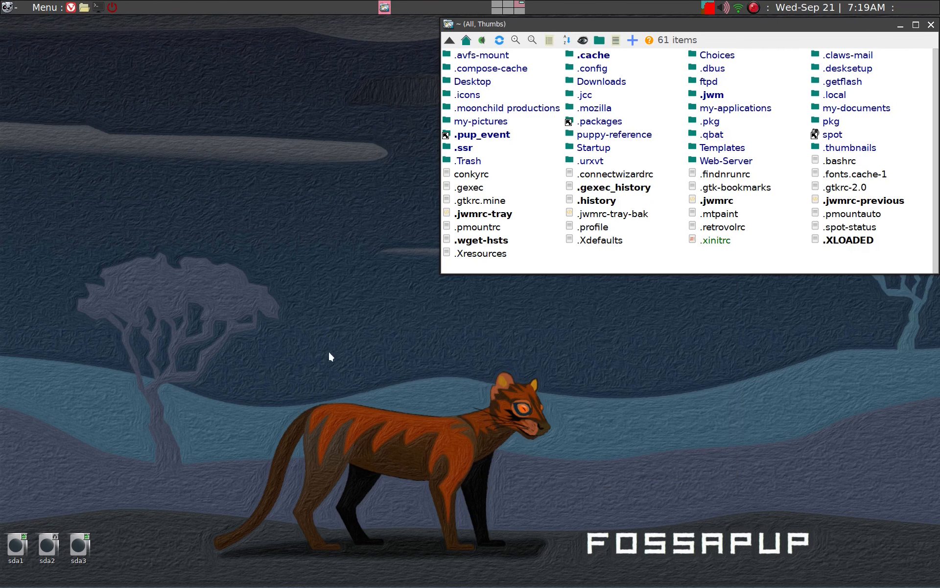
right_click(303, 338)
mouse_move(299, 292)
Step: Open the .jwmrc file in Geany and compare its RootMenu entries with the menu on the desktop
right_click(710, 200)
mouse_move(710, 199)
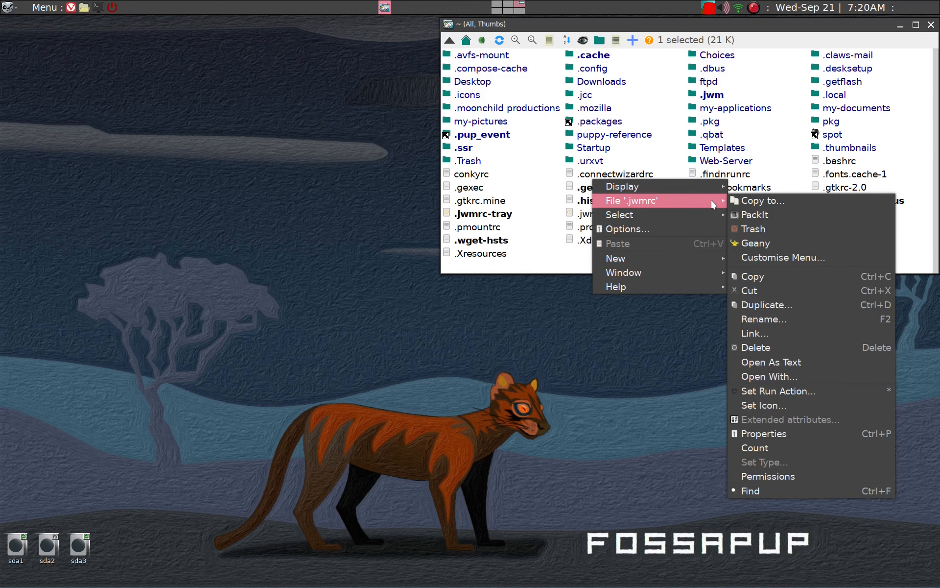
click(753, 243)
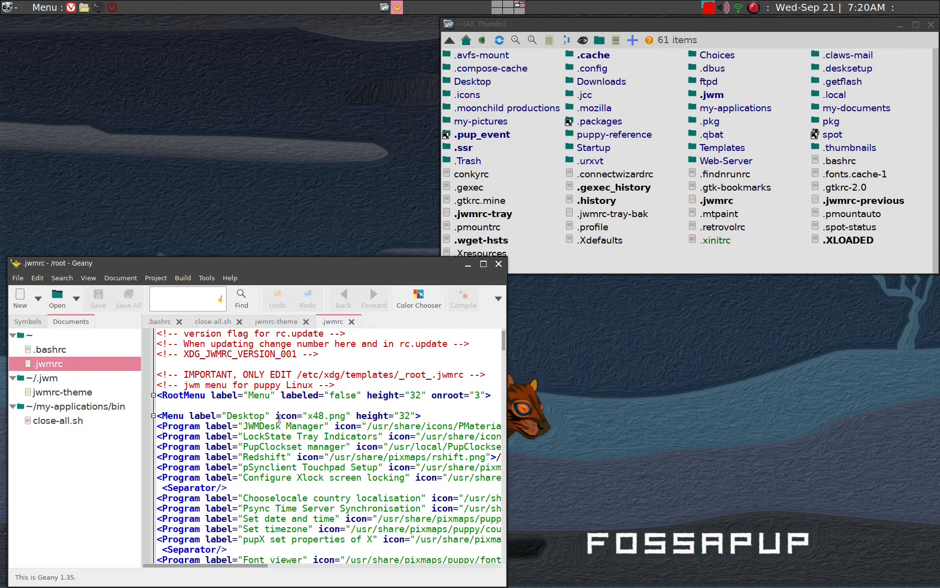
scroll(279, 418, down, 1)
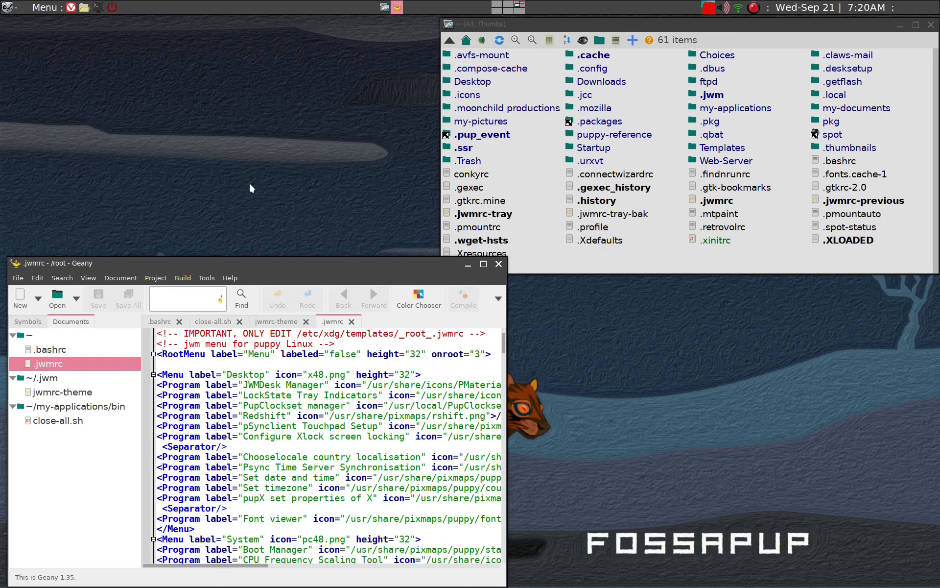
right_click(626, 314)
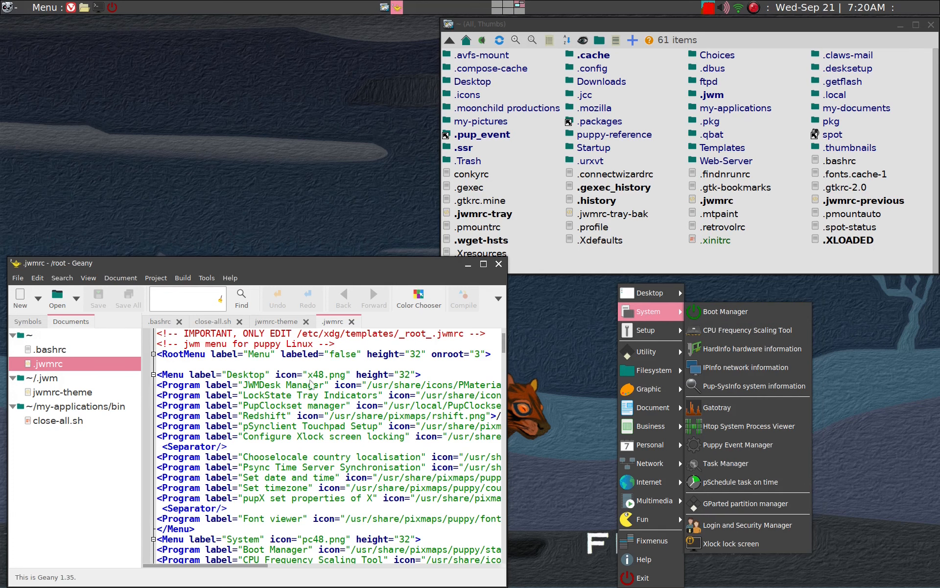
Step: Look at the System and Setup submenus of the desktop menu and close the menu
mouse_move(628, 332)
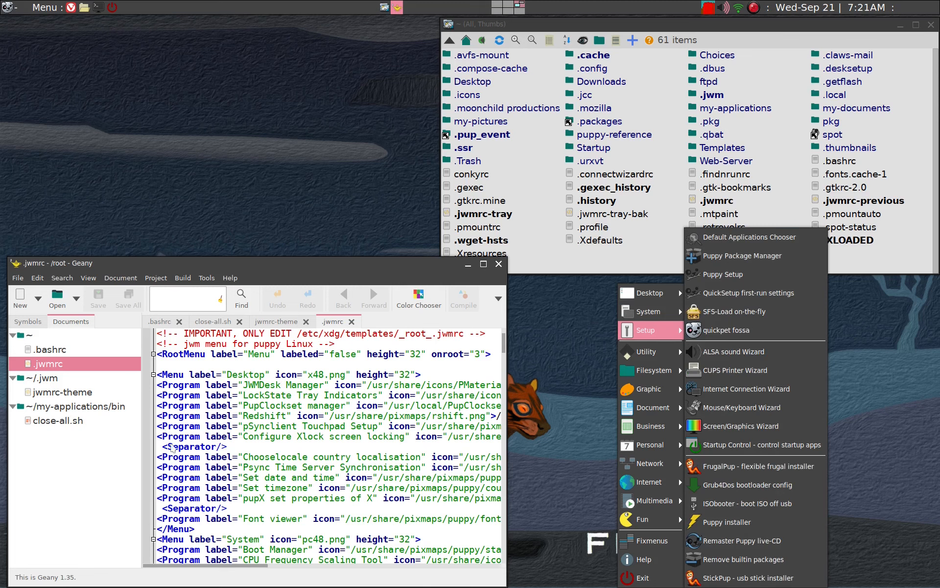
mouse_move(628, 375)
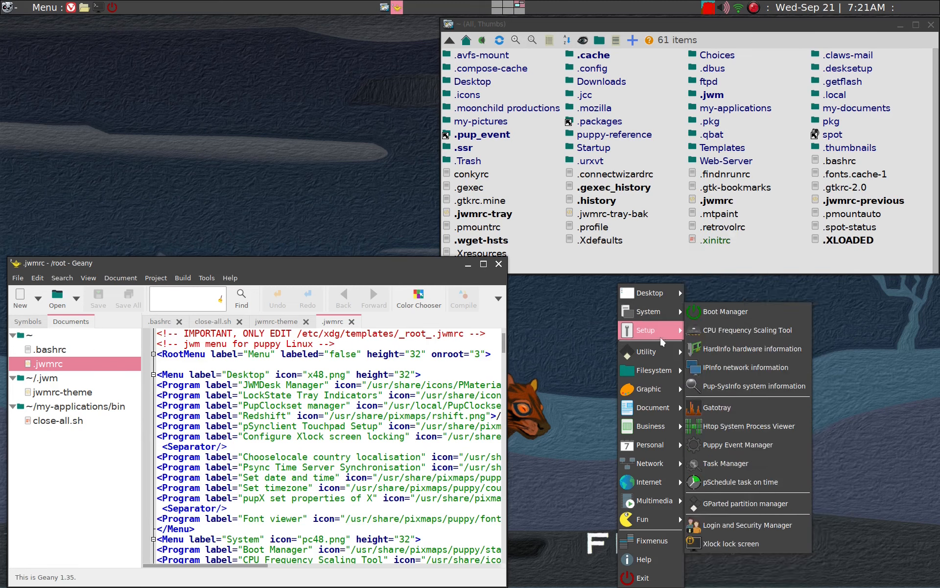
click(592, 327)
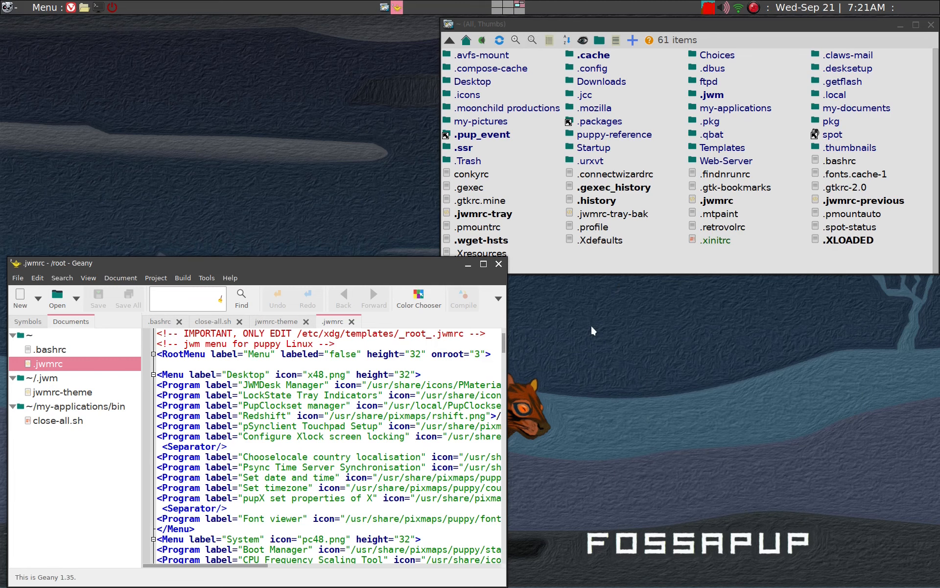
Step: Insert a blank line between the System and Setup menu blocks in .jwmrc
scroll(372, 402, down, 6)
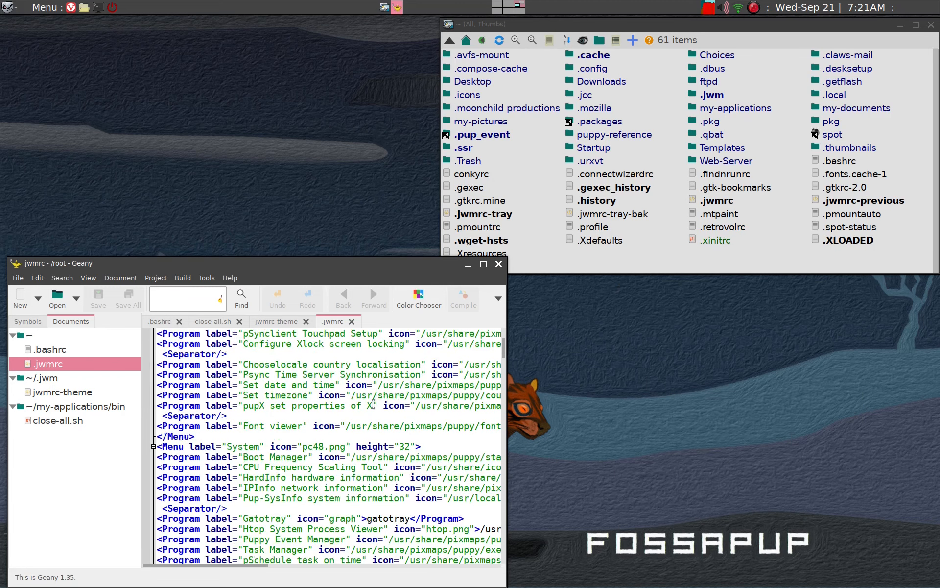
scroll(371, 403, up, 9)
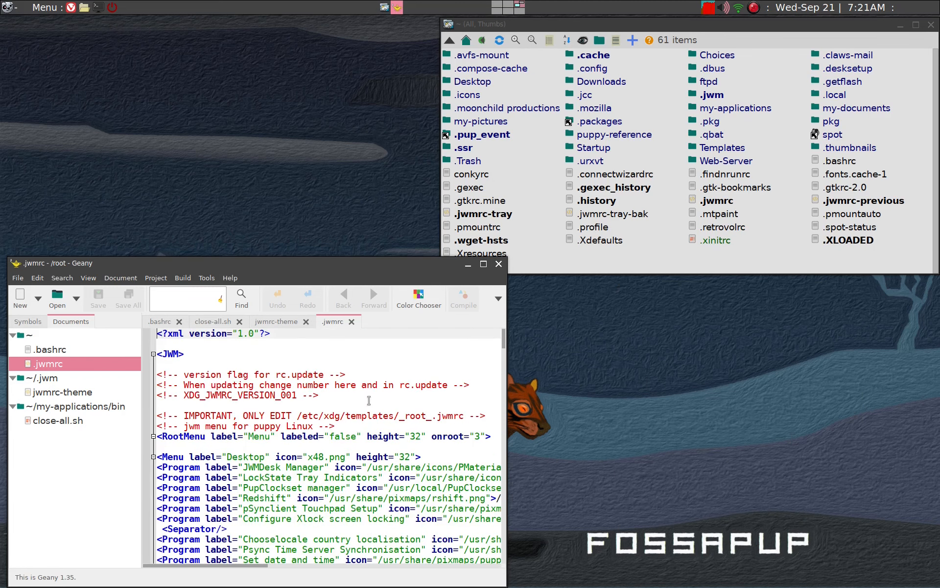
scroll(252, 448, down, 3)
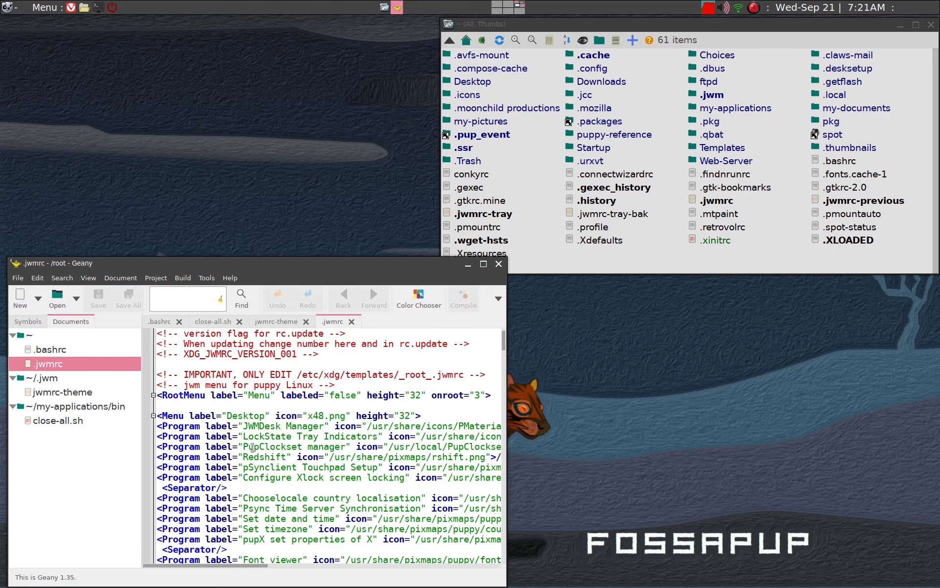
scroll(243, 484, down, 7)
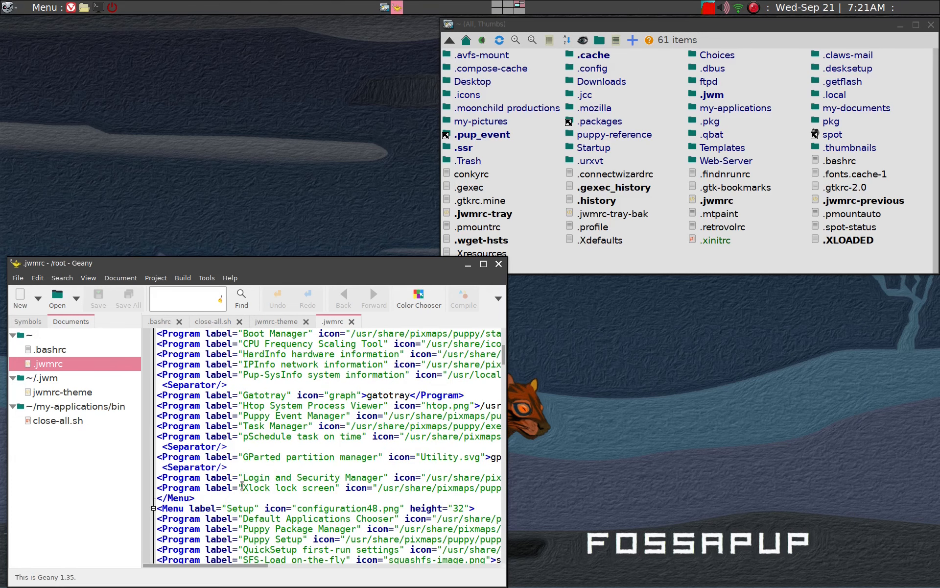
click(204, 497)
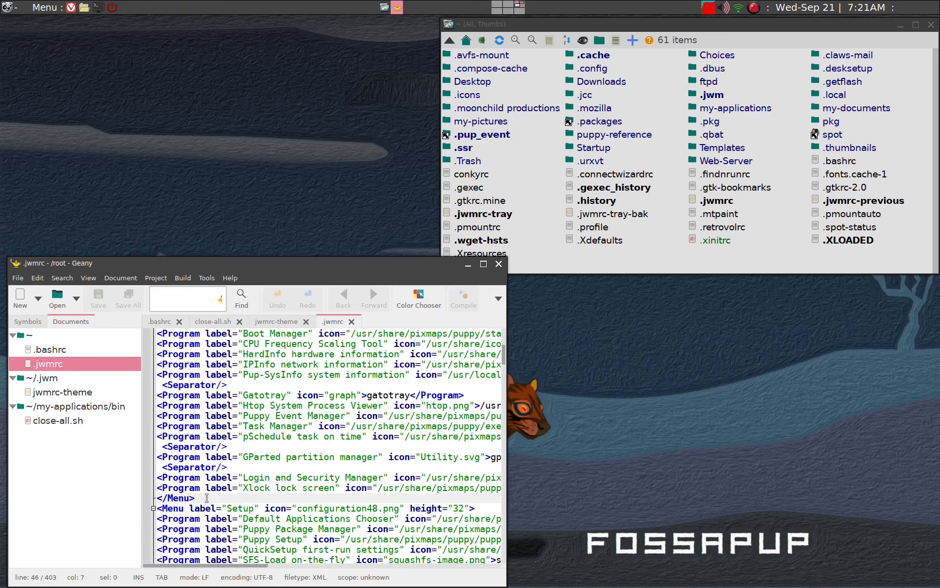
key(Return)
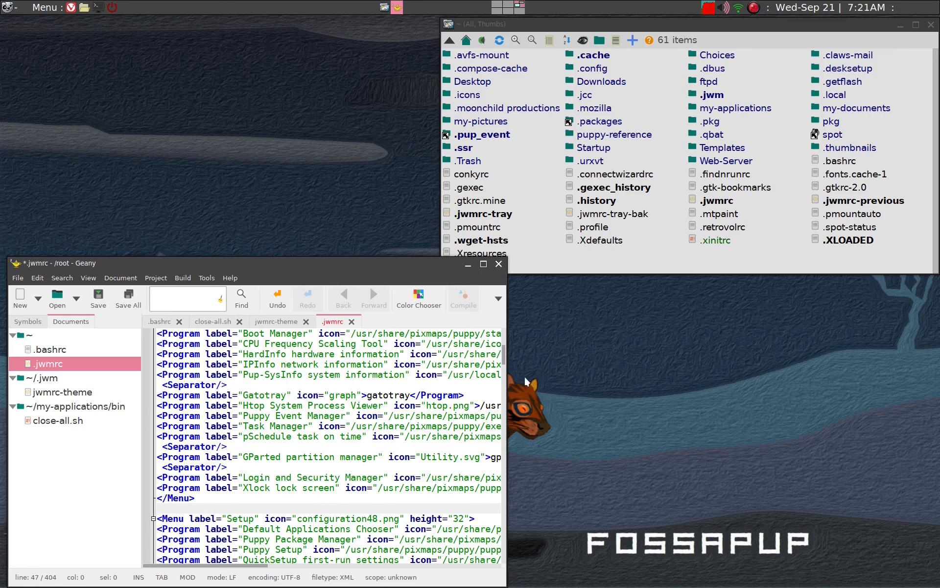
Step: Check the Desktop, System and Setup submenus in the desktop menu against the .jwmrc blocks
right_click(539, 370)
mouse_move(550, 293)
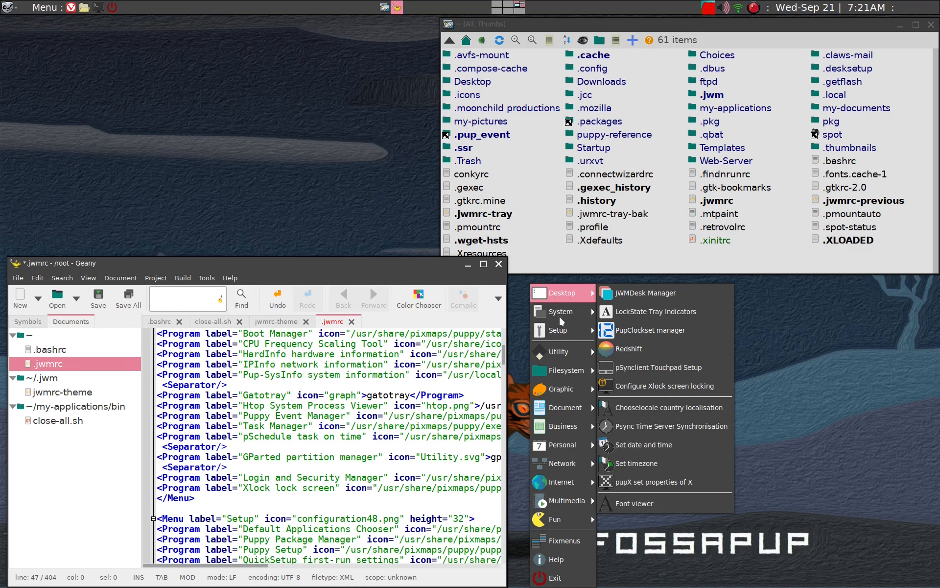
mouse_move(560, 332)
mouse_move(562, 314)
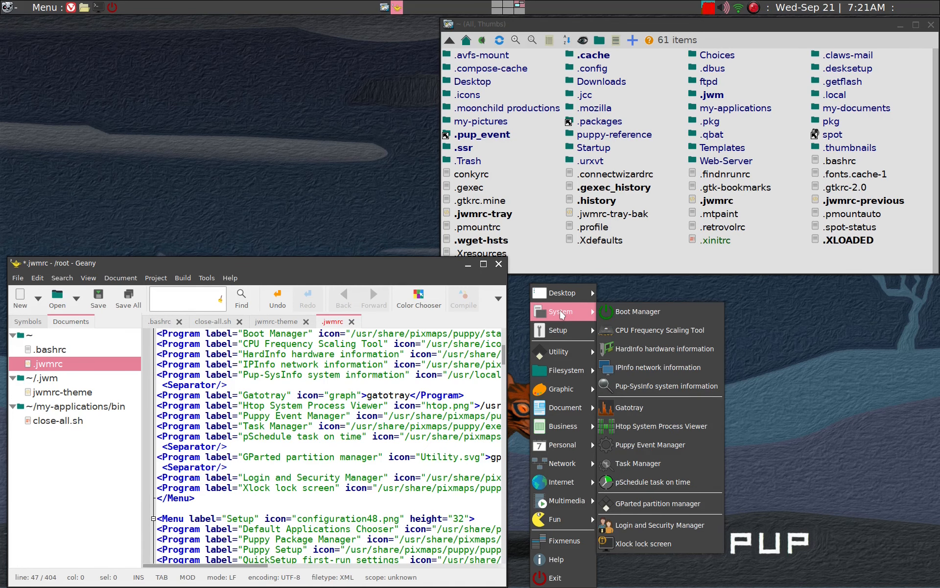
click(258, 436)
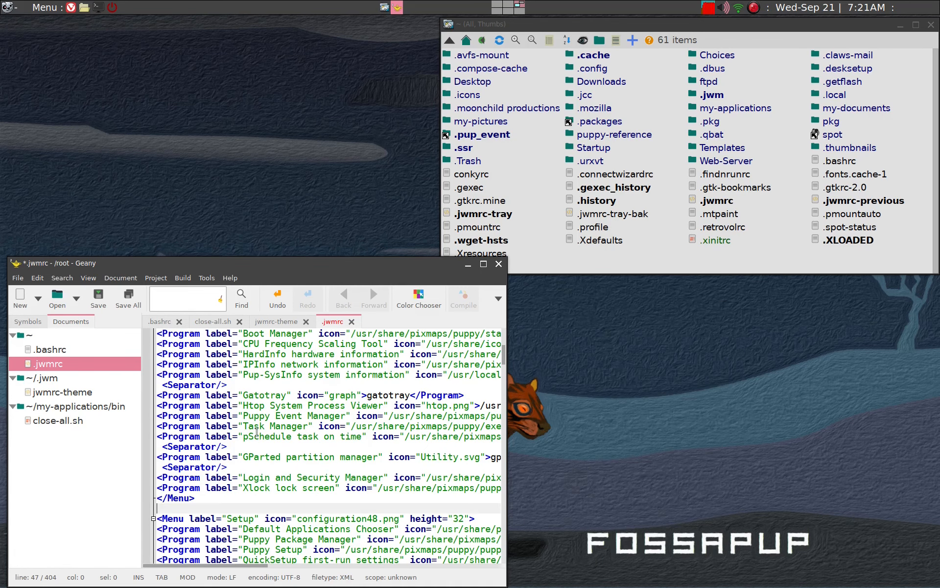
Step: Insert a blank line between the Desktop and System menu blocks in .jwmrc
scroll(257, 434, up, 7)
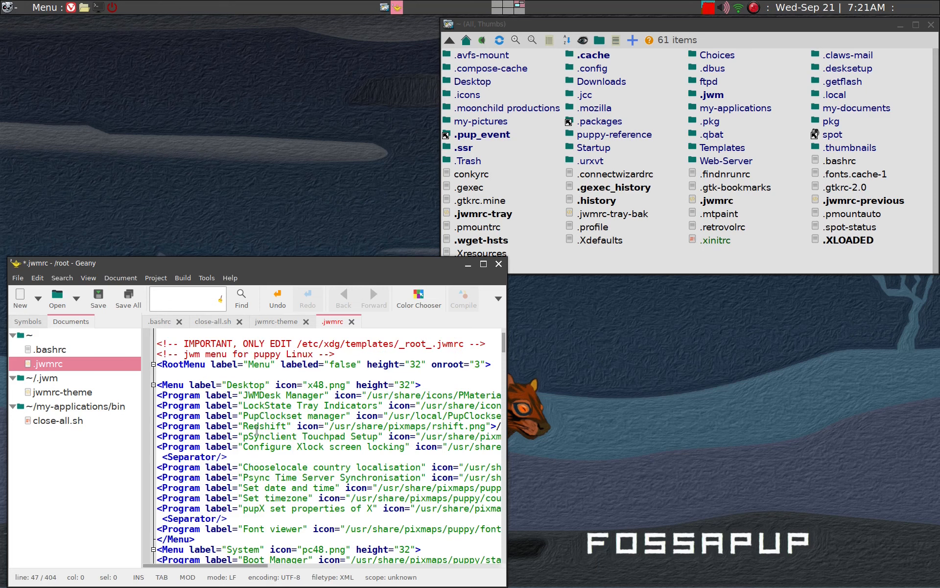
scroll(257, 431, down, 2)
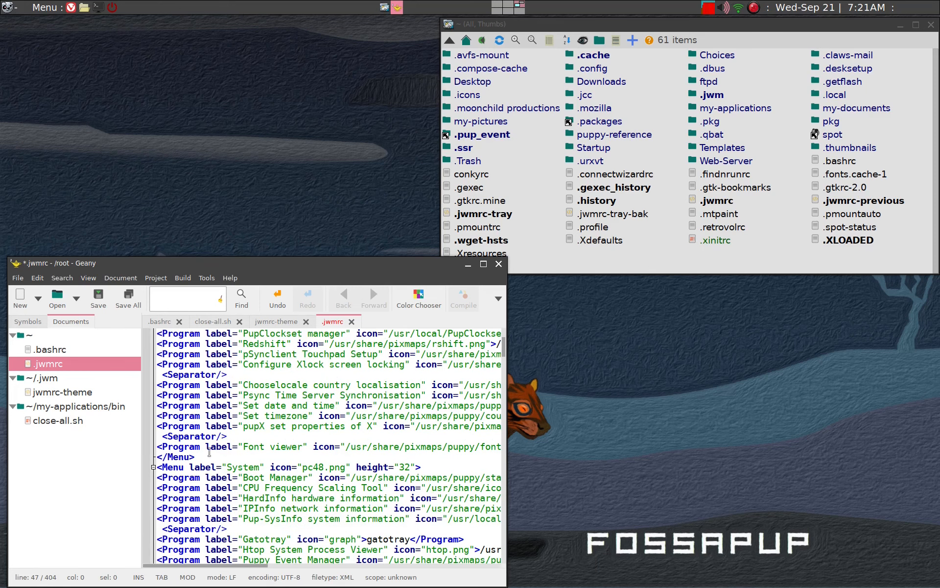
click(210, 455)
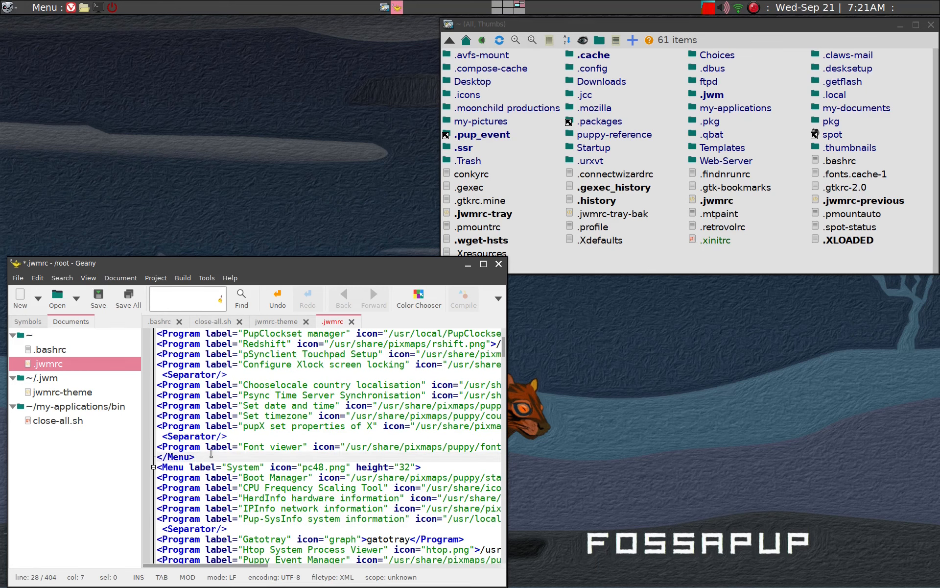
key(Return)
Step: Turn on line wrapping for the .jwmrc document and go to its RootMenu entries
scroll(225, 437, down, 3)
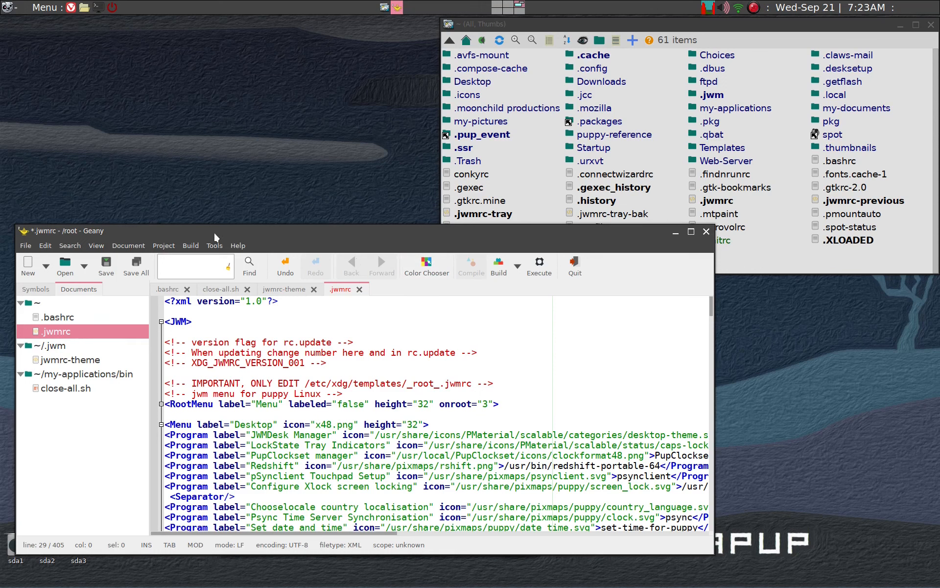
click(129, 246)
click(151, 260)
scroll(400, 381, down, 3)
scroll(400, 382, up, 1)
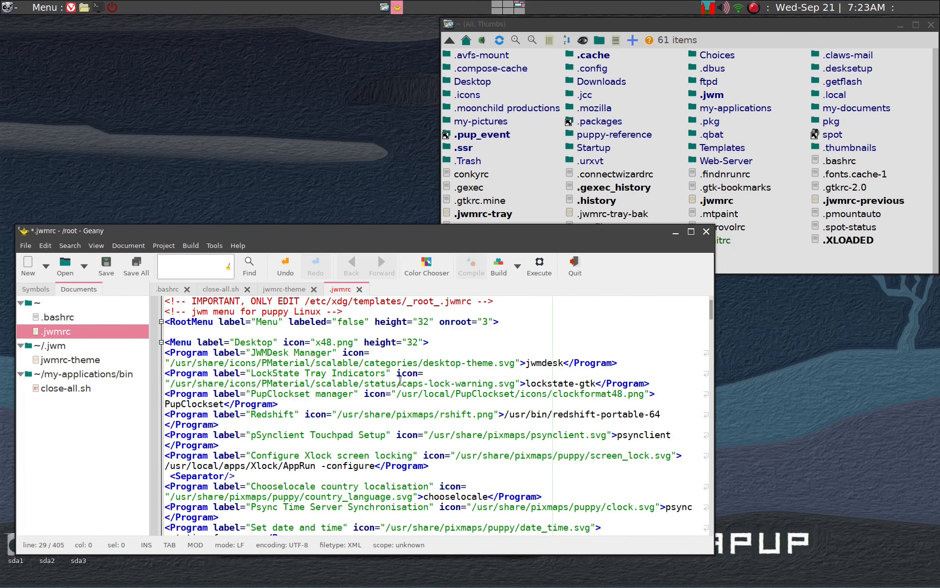
Step: Check LockState Tray Indicators in the desktop menu, then delete its Program entry from .jwmrc and save the file
click(267, 375)
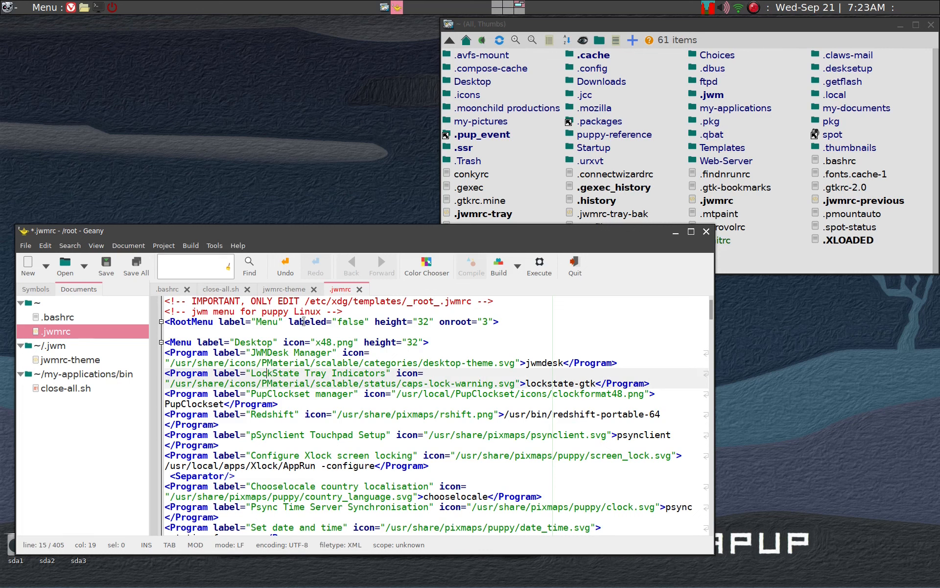
right_click(757, 318)
mouse_move(758, 295)
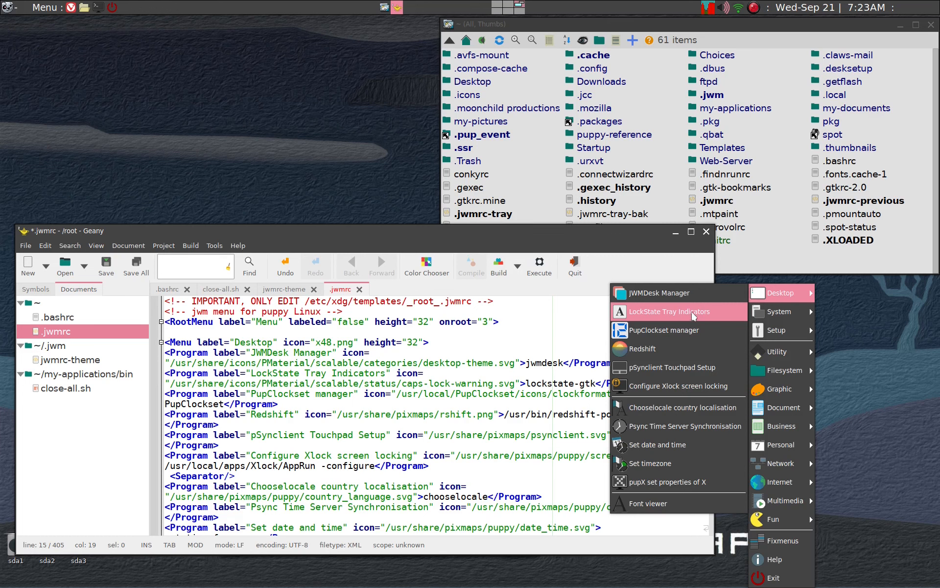
click(385, 189)
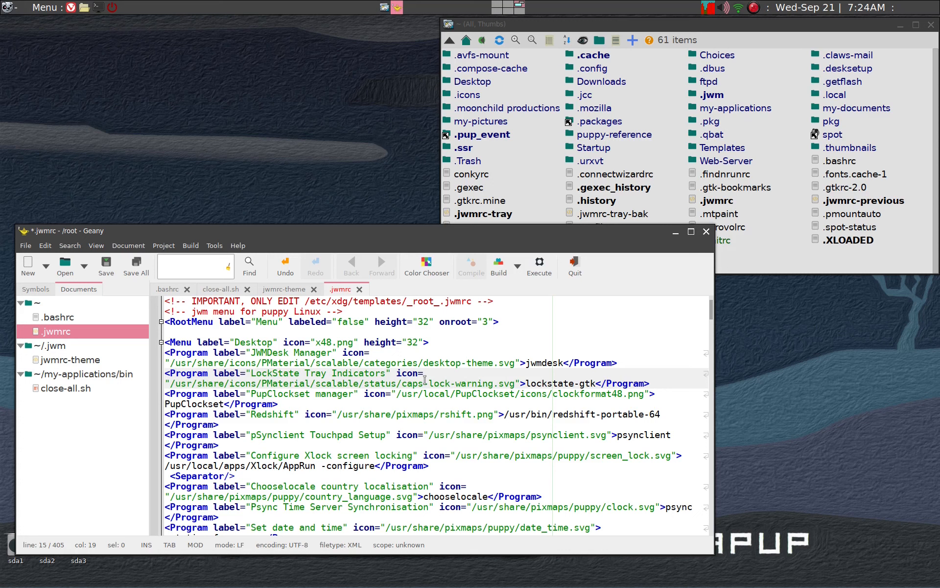
key(ctrl+k)
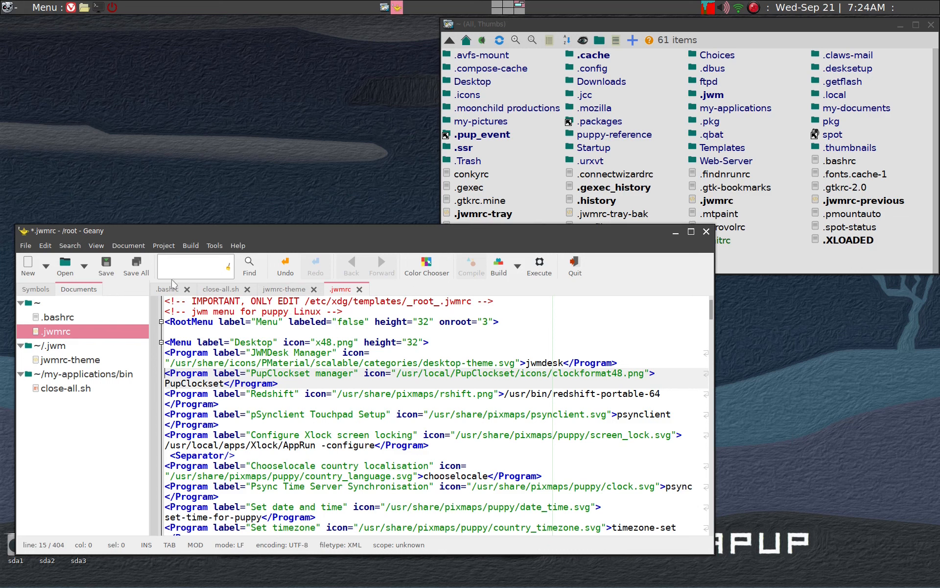
click(109, 271)
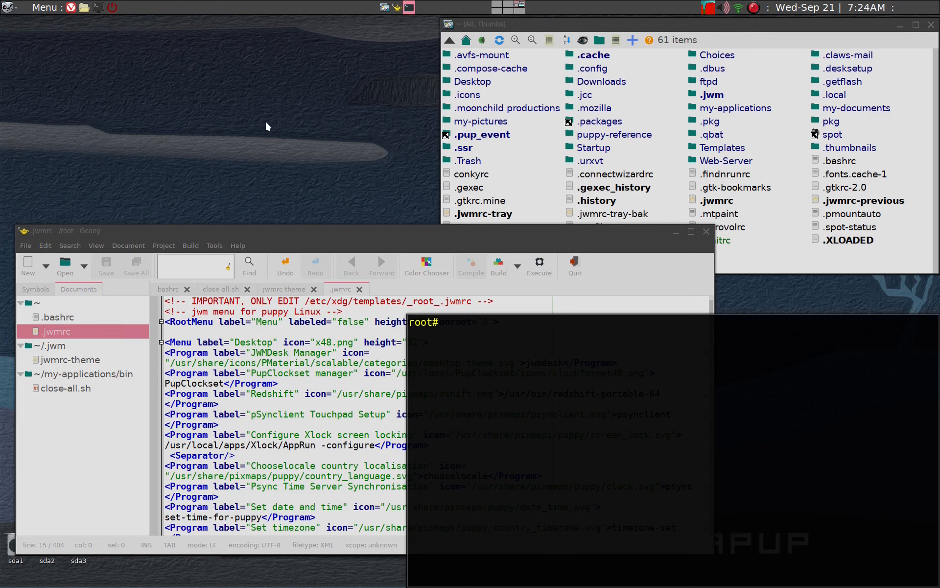
Step: Run jwm -restart in a terminal and look through the desktop menu's submenus, including Desktop, Personal, Network and Business
text(jwm -restart)
key(Return)
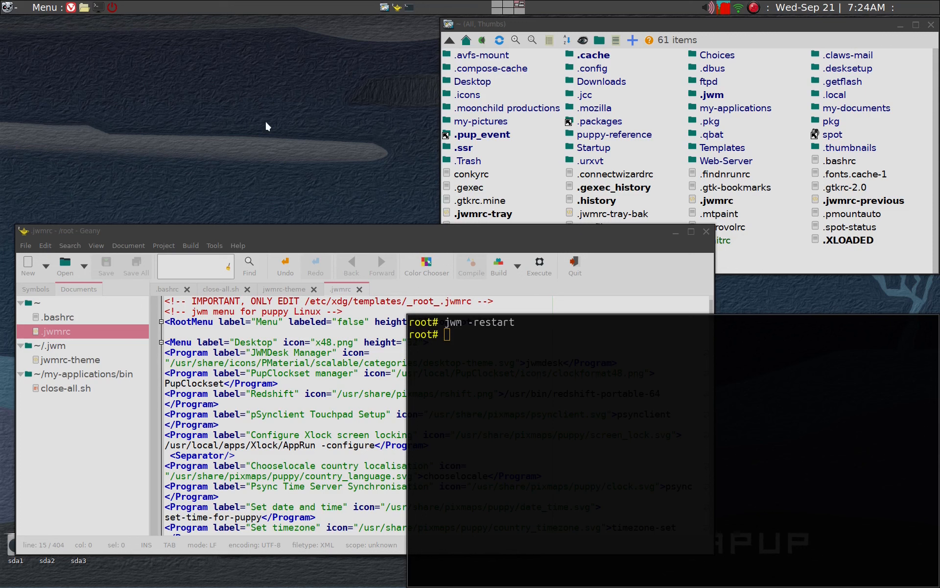
right_click(266, 123)
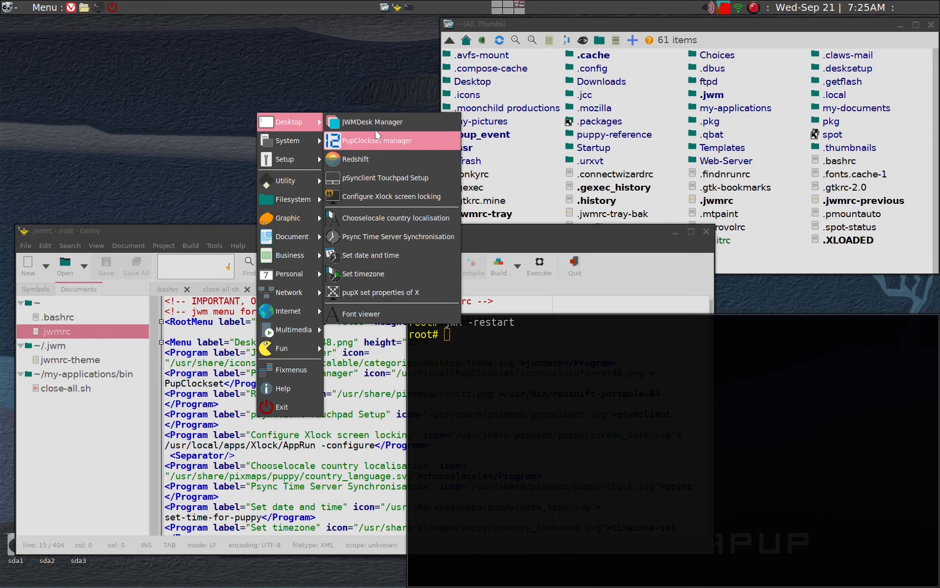
mouse_move(308, 178)
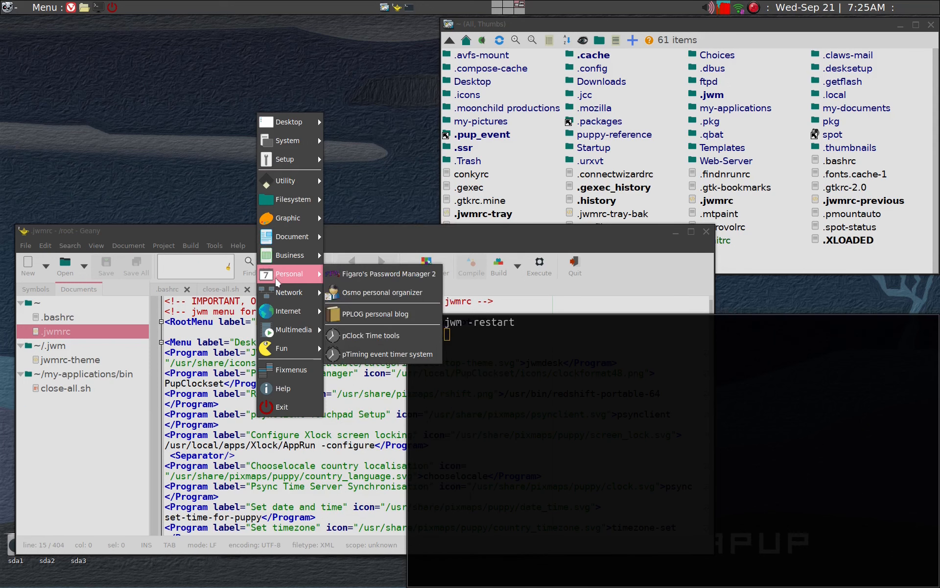
mouse_move(276, 293)
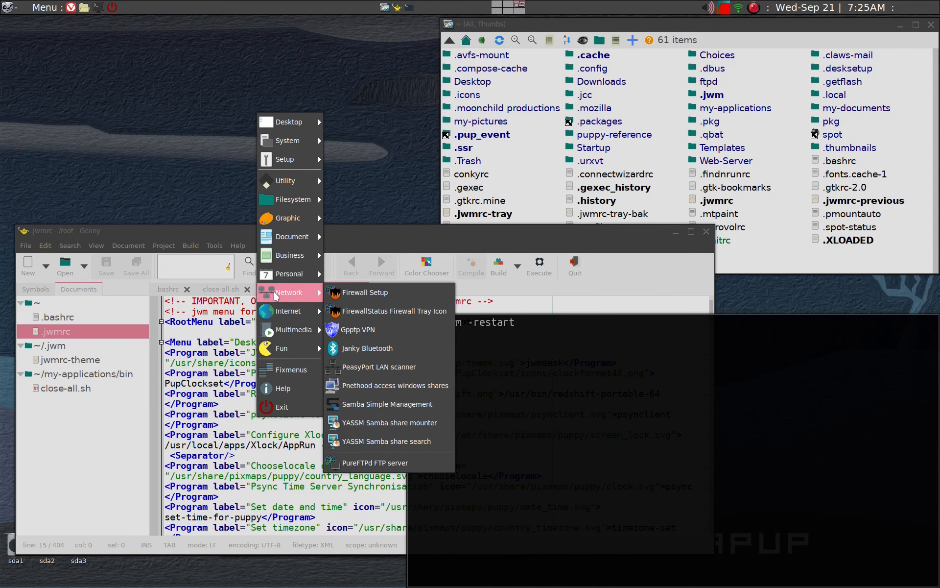
mouse_move(280, 257)
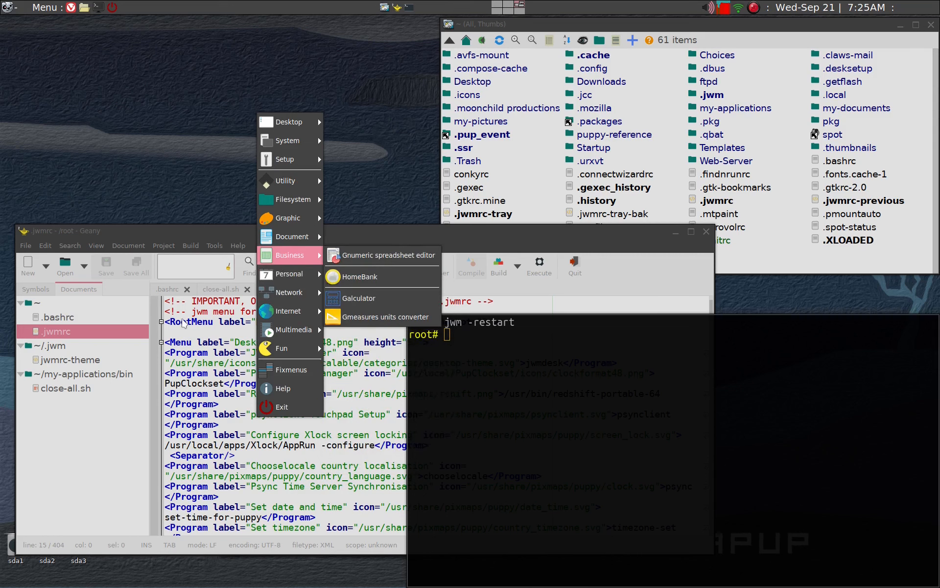
click(181, 333)
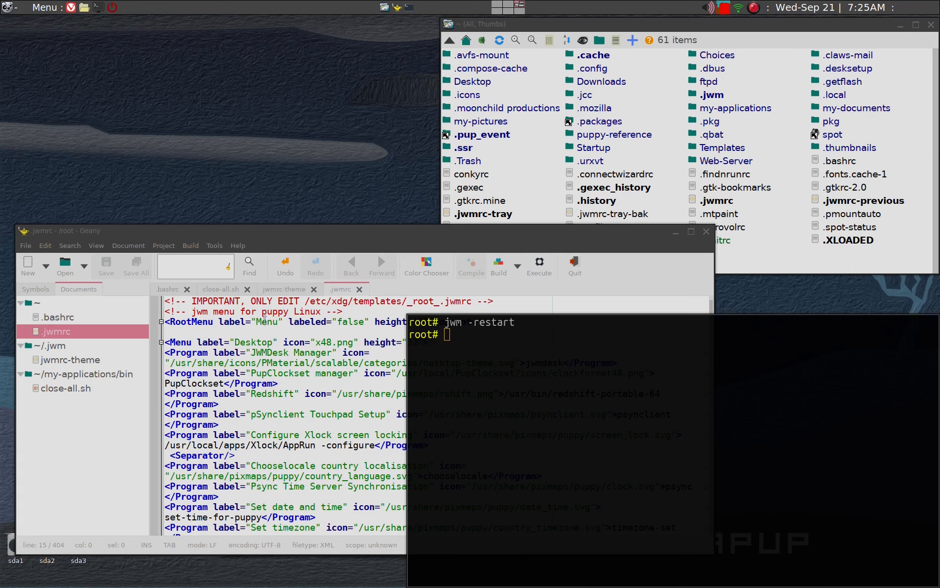
Step: Close the terminal by running x in it
scroll(265, 319, down, 5)
click(569, 365)
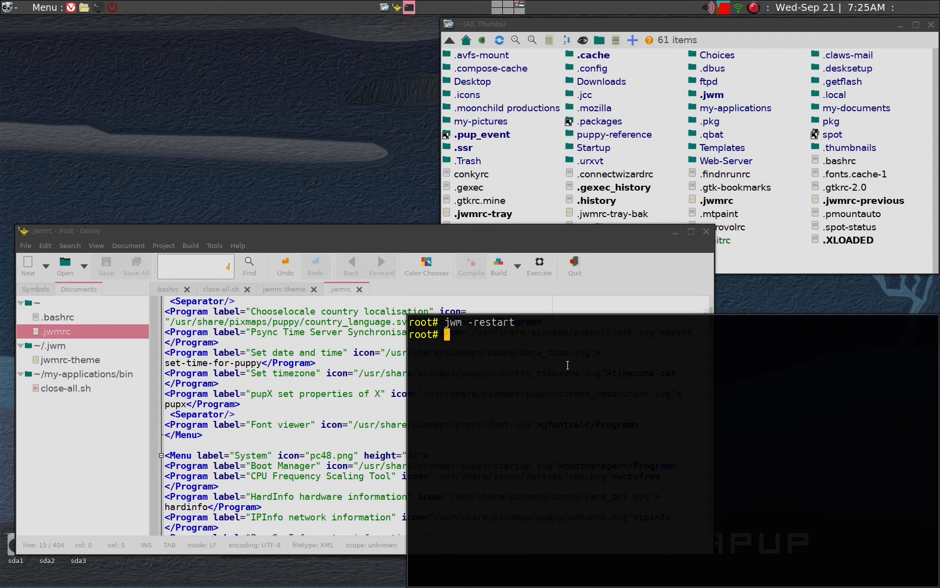
text(x)
key(Return)
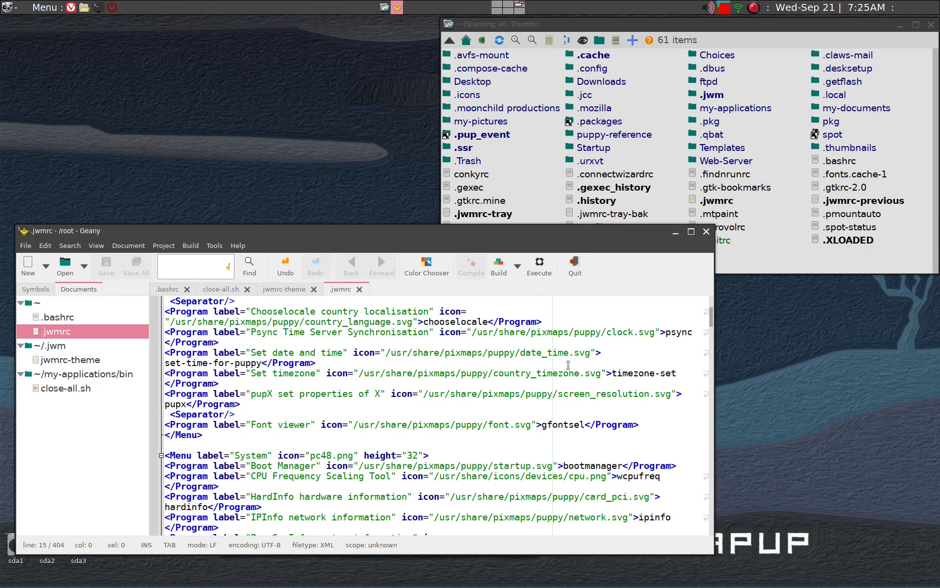
Step: Look through the System and Setup blocks in .jwmrc and search the file for "business"
scroll(334, 424, down, 7)
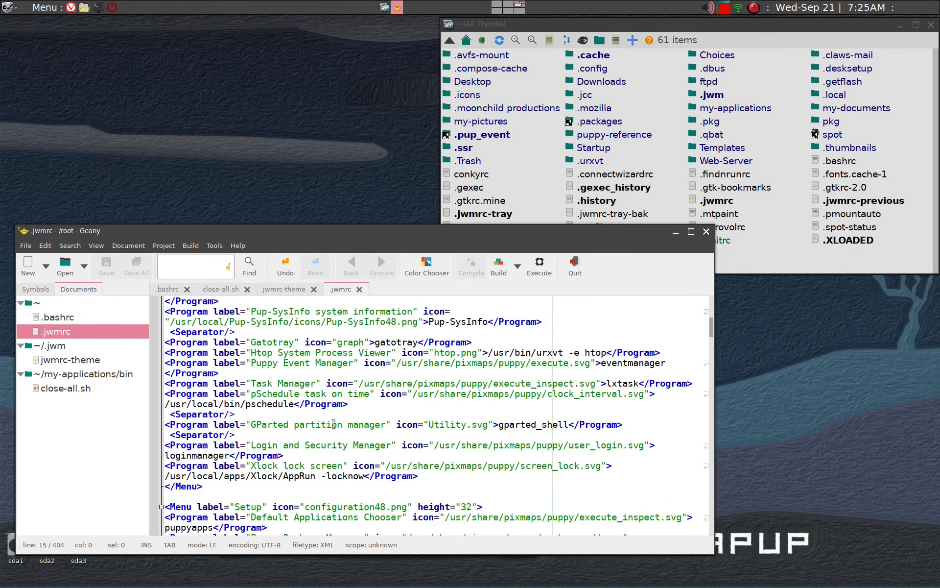
scroll(334, 424, down, 7)
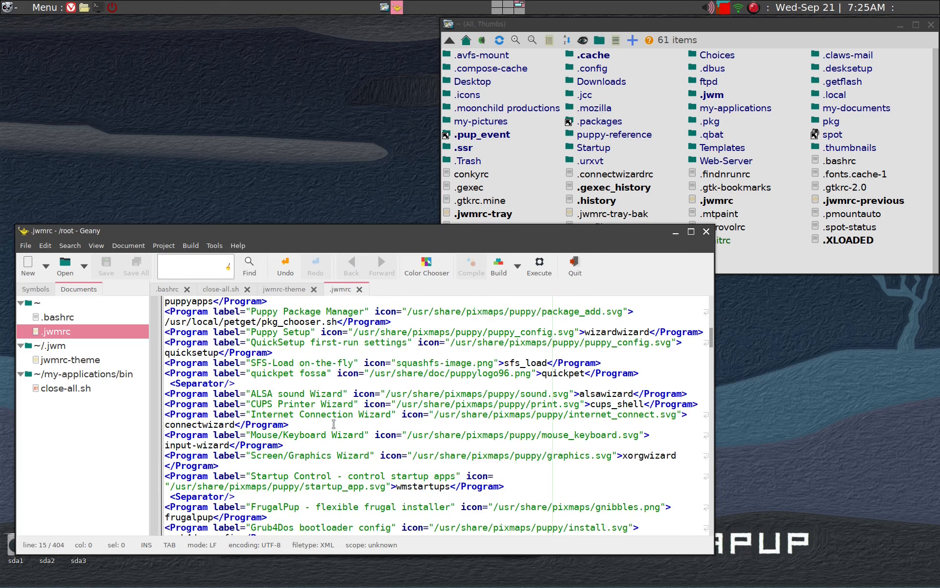
scroll(334, 424, down, 4)
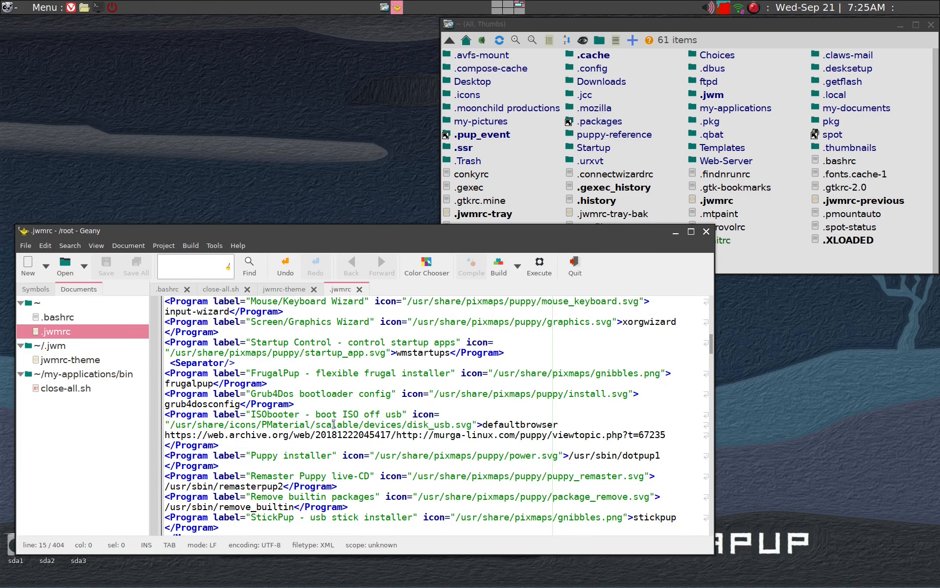
key(ctrl+f)
text(BU)
key(BackSpace)
key(BackSpace)
text(busin)
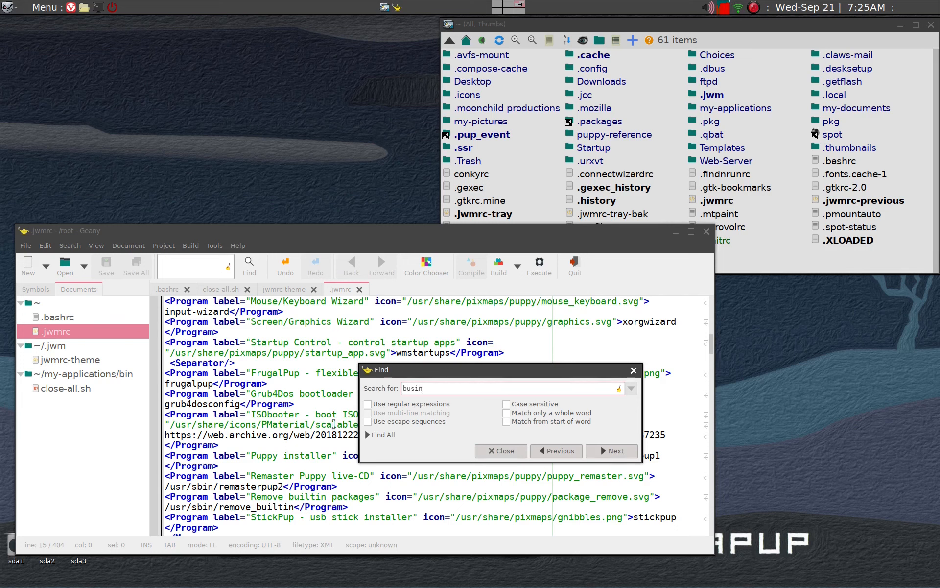
text(ess)
key(Return)
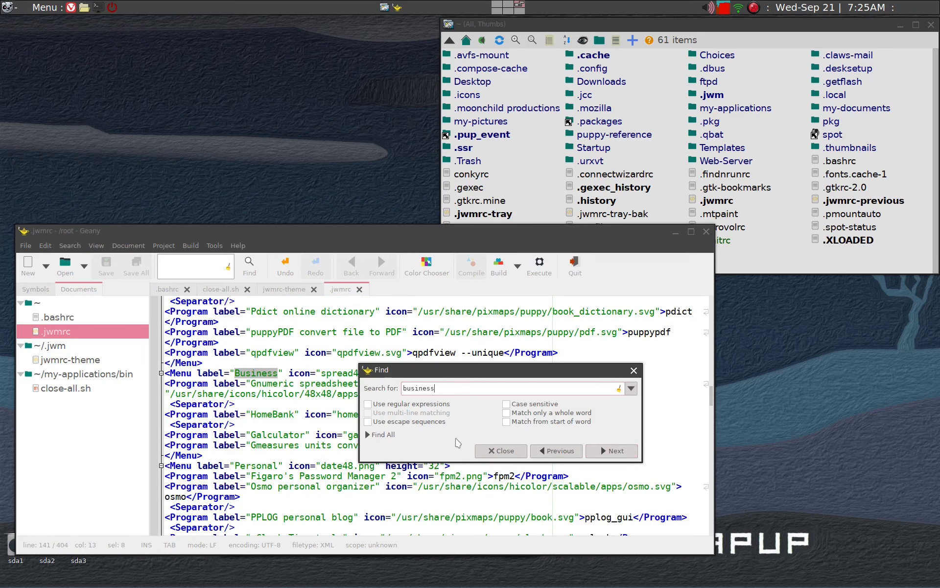
Step: Insert blank lines before the Business menu block and after the Personal menu block in .jwmrc, and select both blocks
click(501, 451)
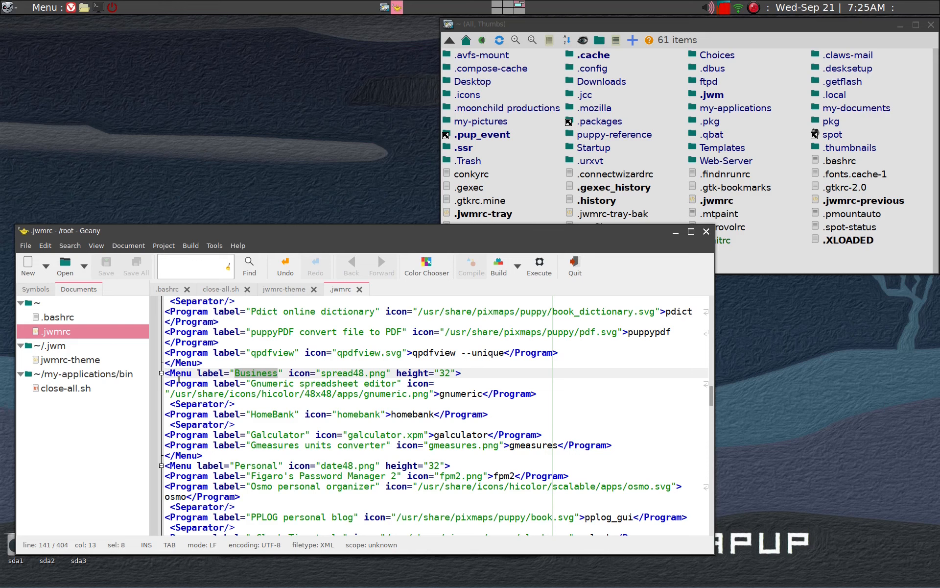
scroll(186, 416, down, 1)
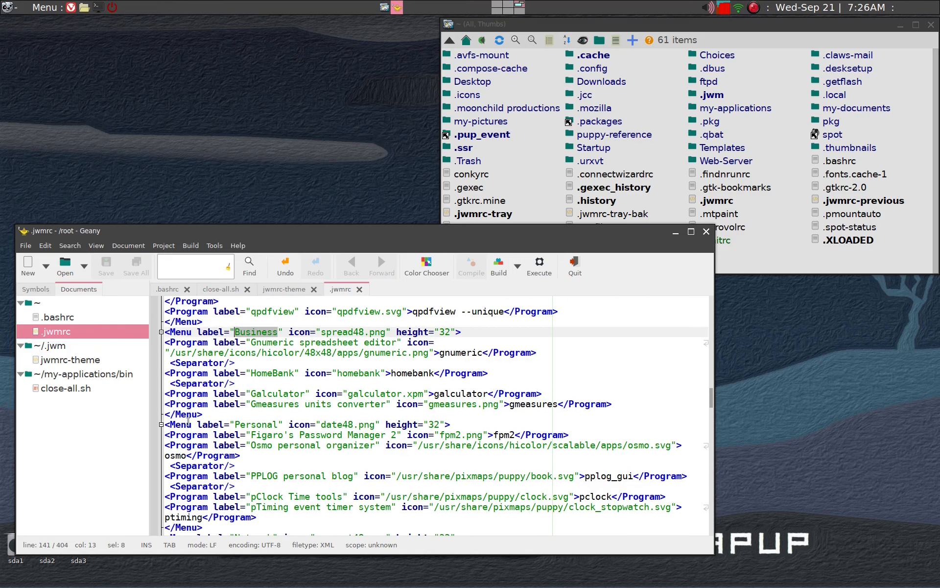
scroll(189, 420, down, 1)
click(205, 486)
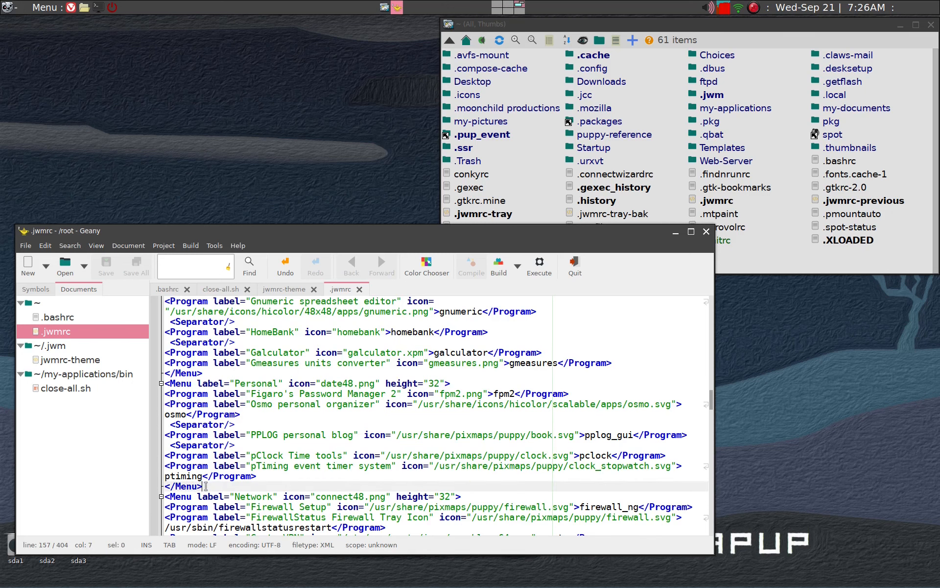
key(Return)
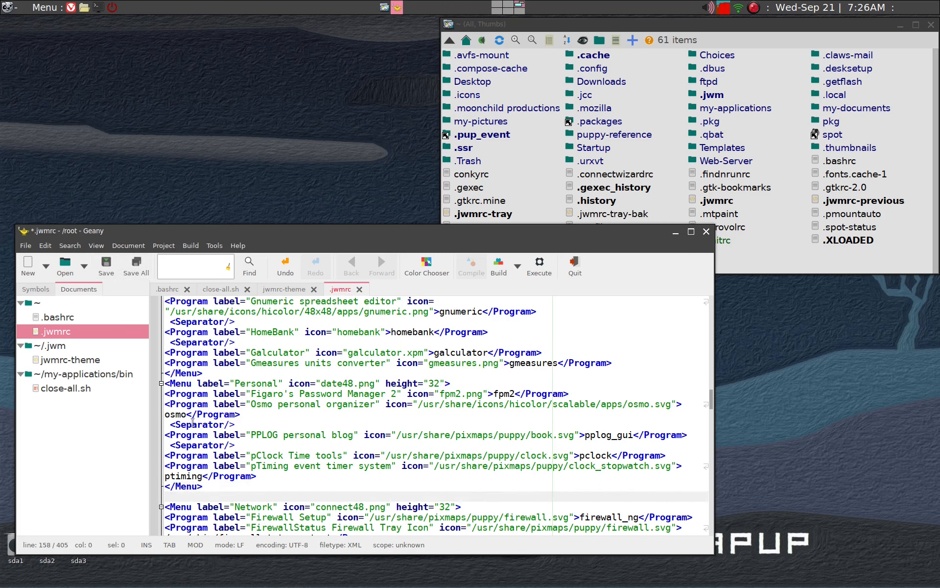
scroll(195, 413, up, 1)
click(213, 322)
key(Return)
scroll(237, 441, down, 1)
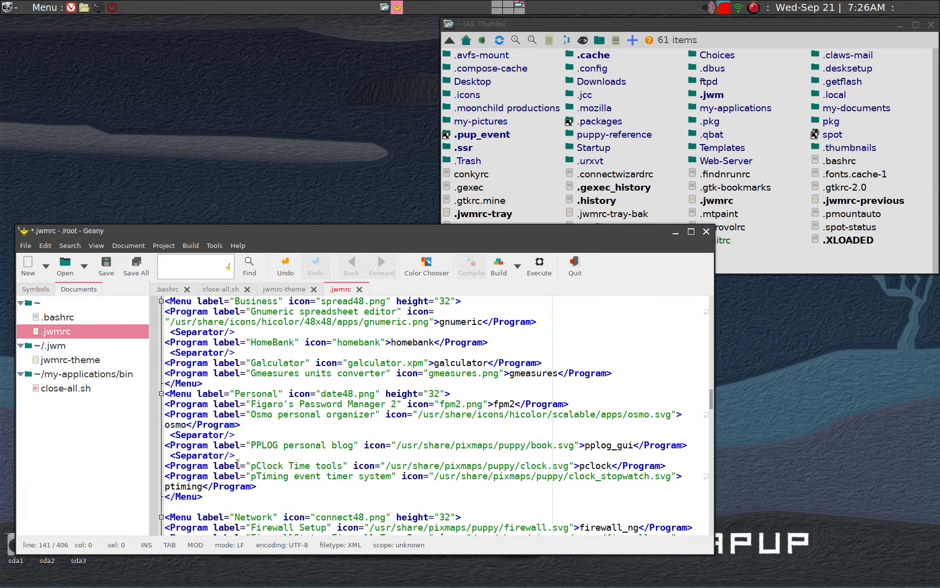
drag(161, 496, 167, 379)
scroll(166, 372, up, 2)
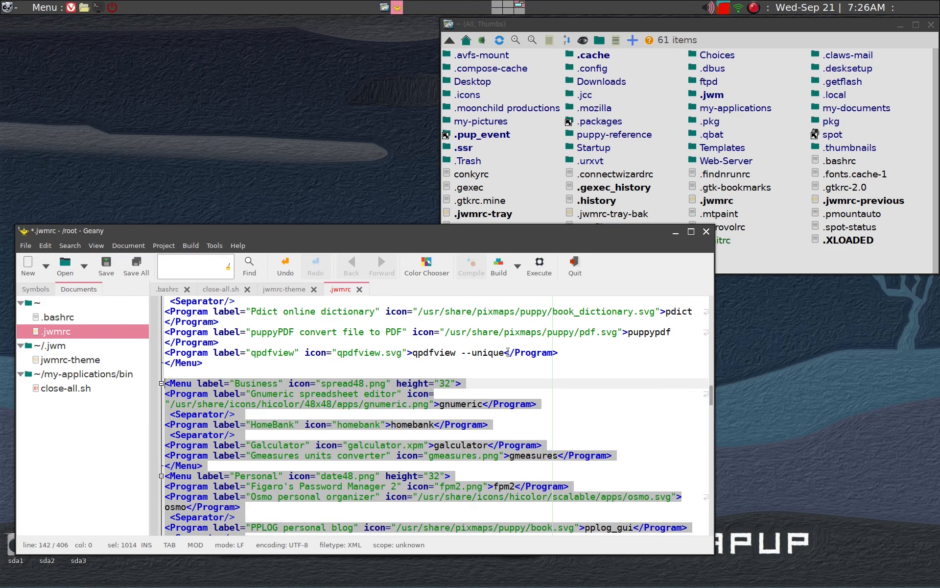
Step: Check the Business and Document entries in the desktop menu against the selected .jwmrc blocks, then close the menu
right_click(755, 319)
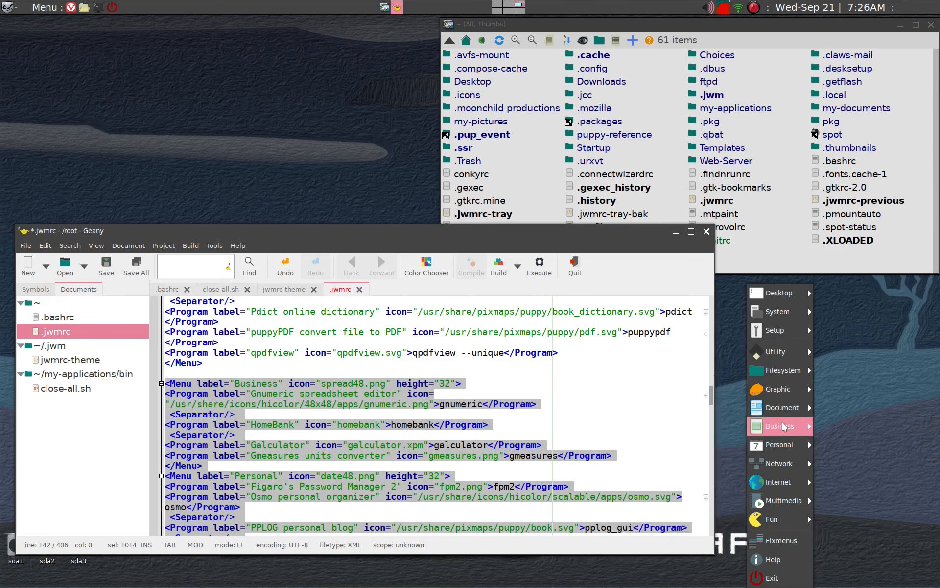
mouse_move(782, 407)
click(829, 387)
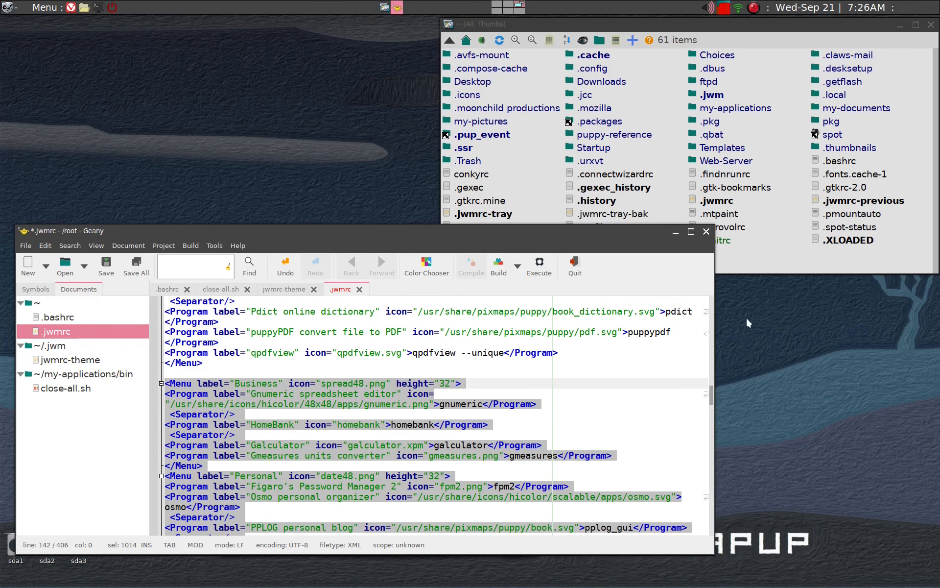
click(770, 265)
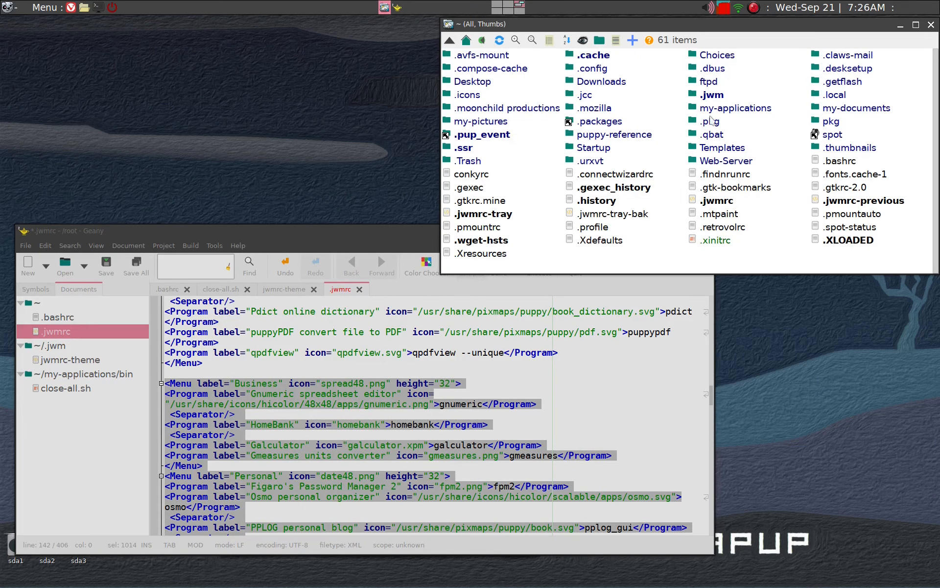
click(756, 12)
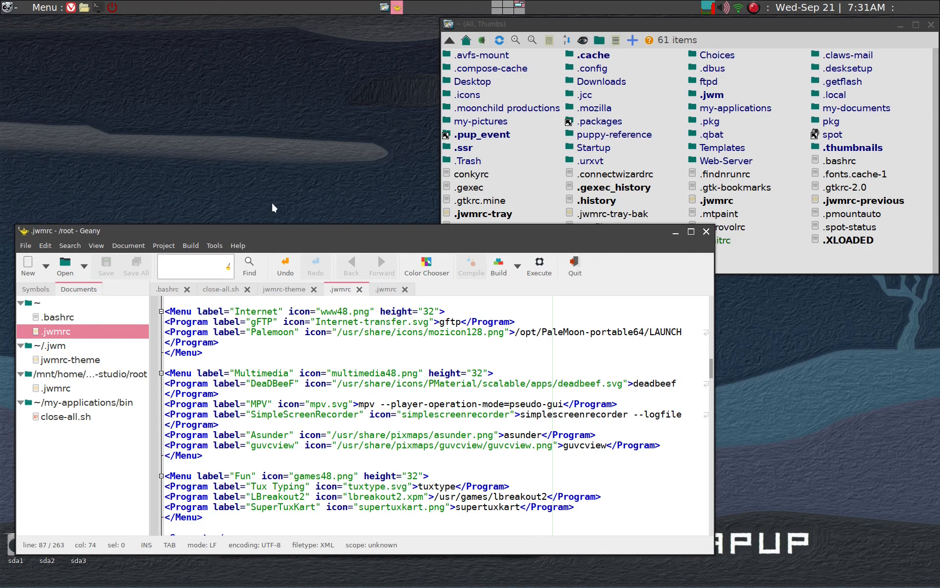
Step: Look through the desktop menu's submenus, including Utility, Fun, Setup, Desktop and System
right_click(290, 185)
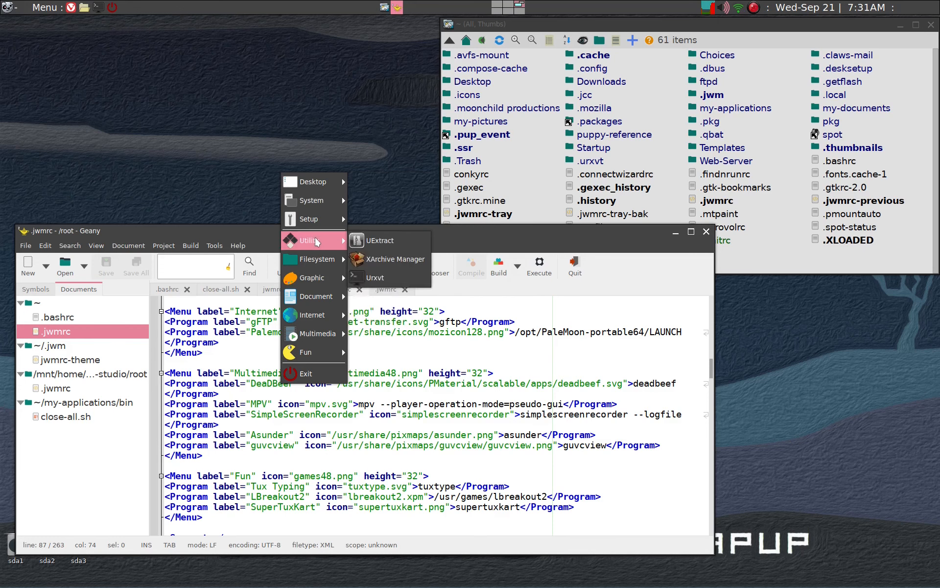
mouse_move(308, 354)
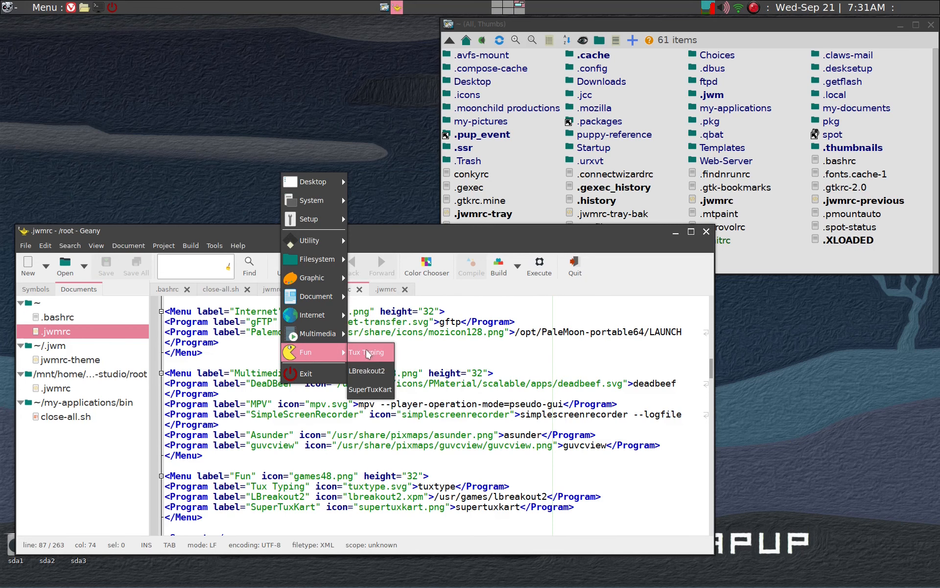
mouse_move(335, 340)
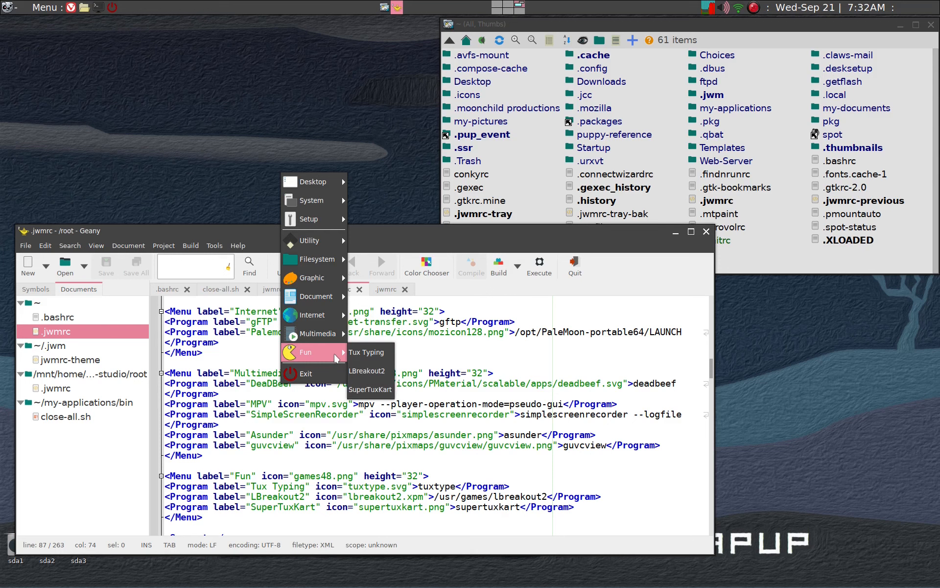
mouse_move(344, 248)
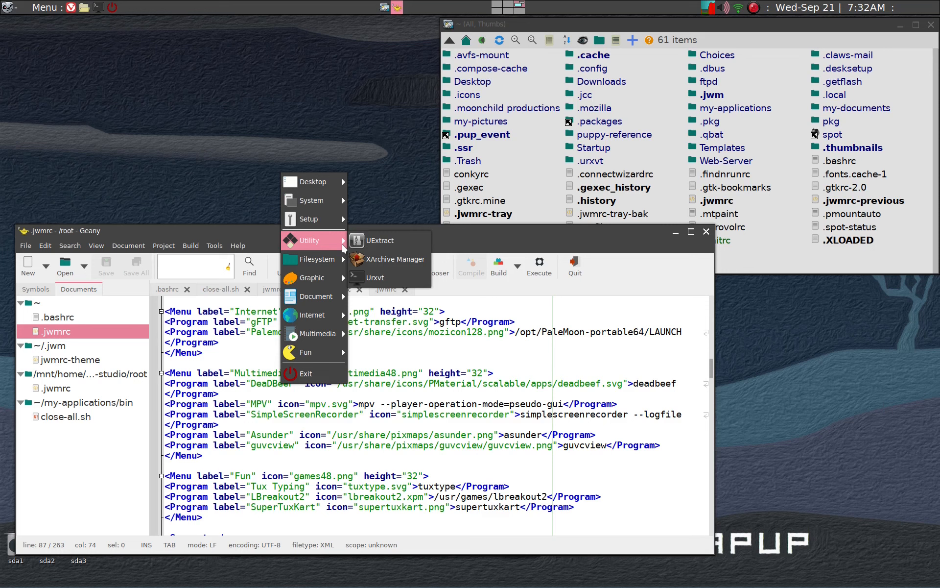
mouse_move(343, 216)
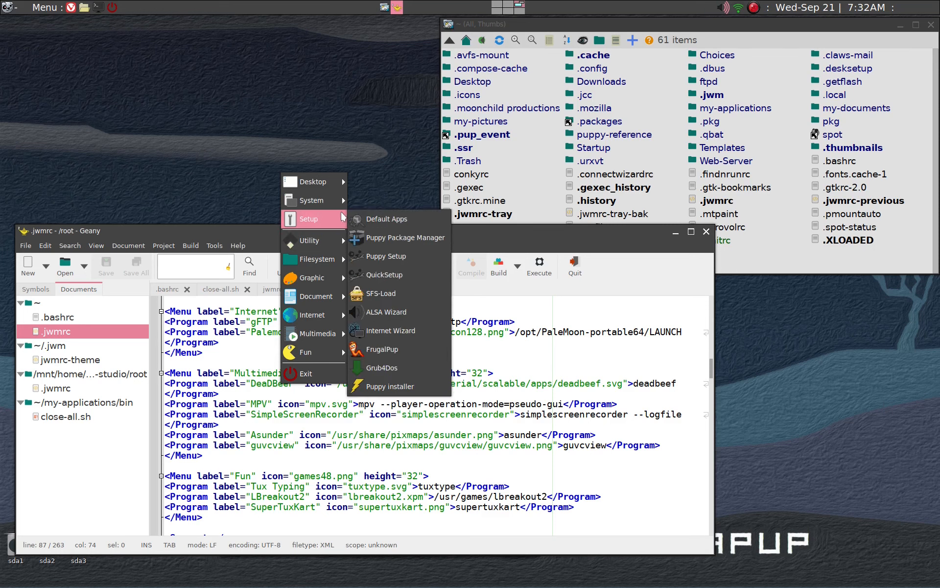
mouse_move(338, 188)
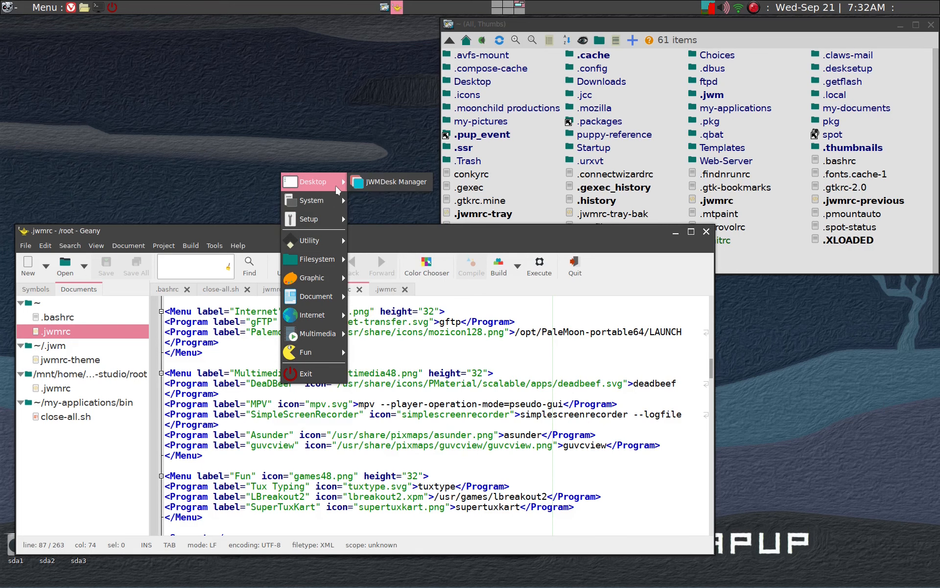
click(383, 153)
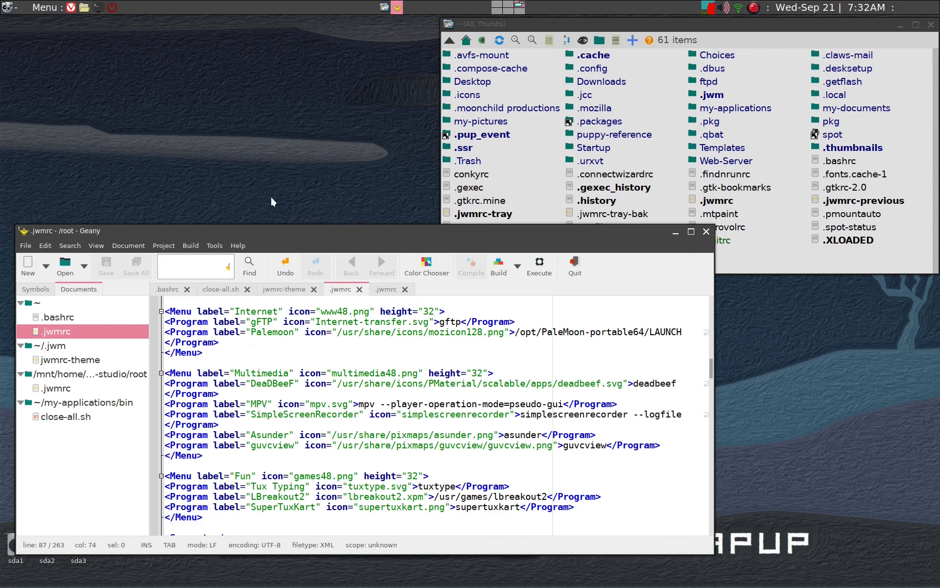
right_click(264, 177)
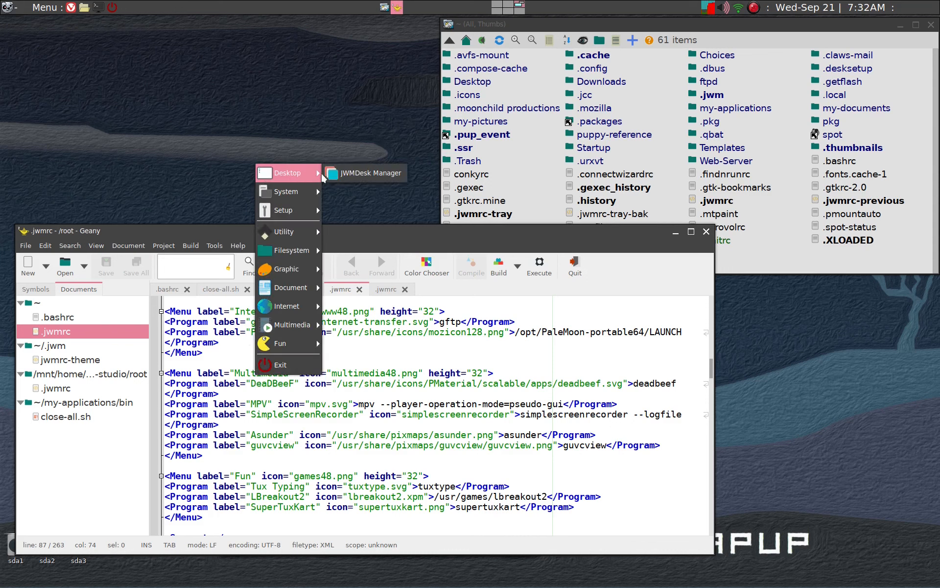
mouse_move(283, 196)
mouse_move(261, 172)
click(238, 161)
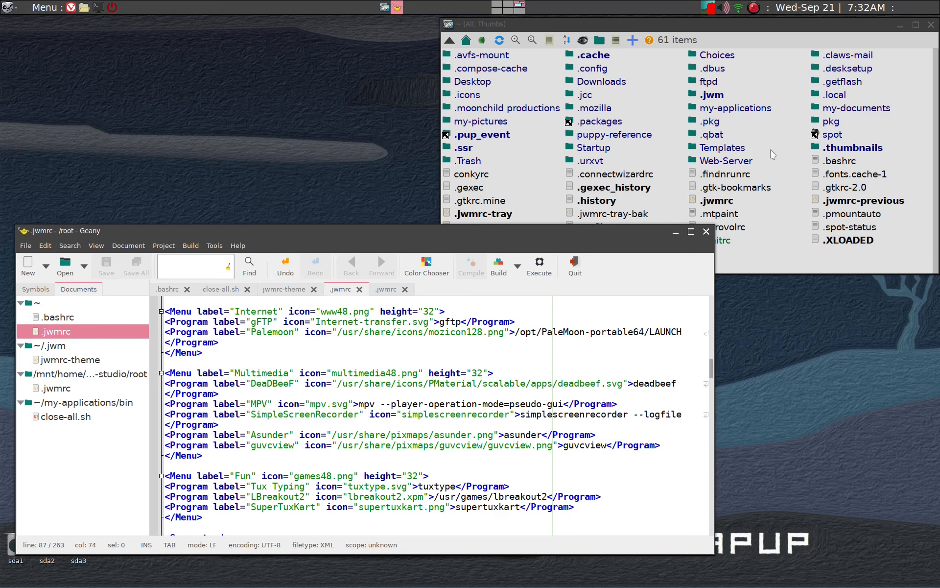
Step: Open the .jwm folder, load its jwmrc-theme file in Geany and move the folder window slightly lower
double_click(712, 95)
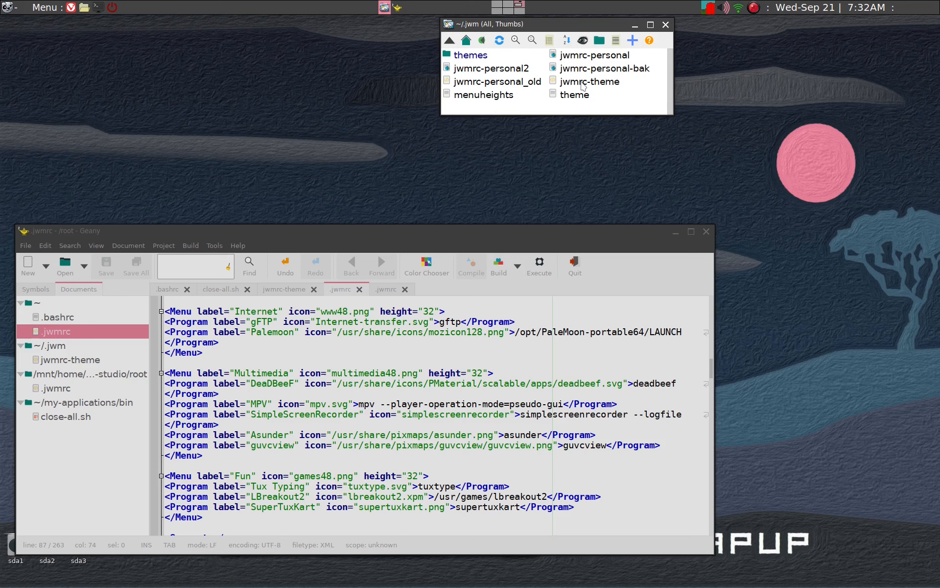
drag(583, 86, 387, 377)
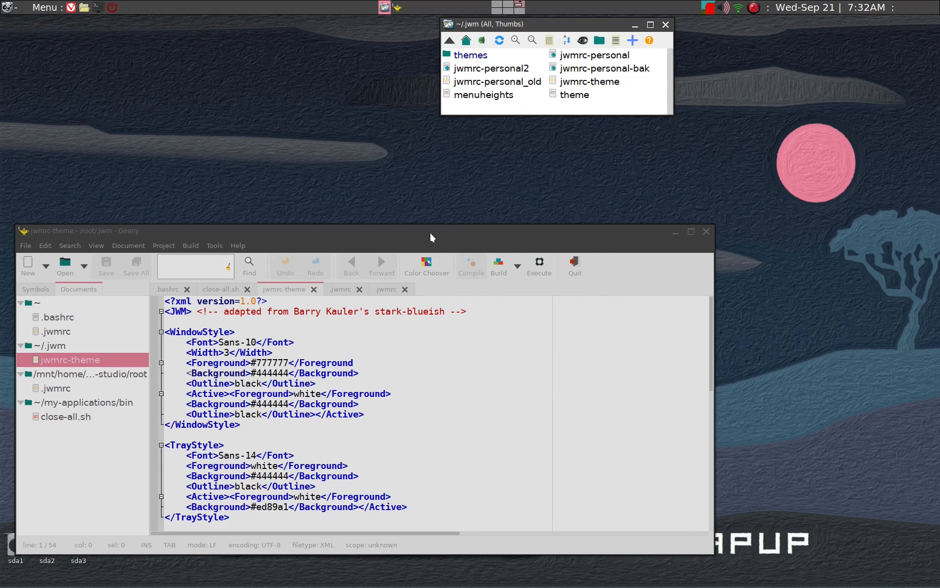
click(500, 236)
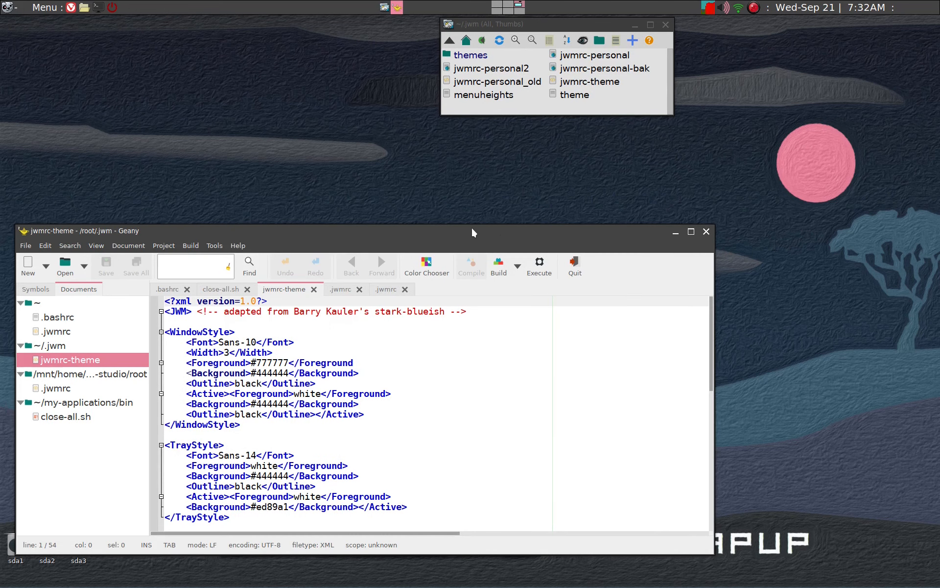
click(555, 27)
drag(555, 27, 566, 76)
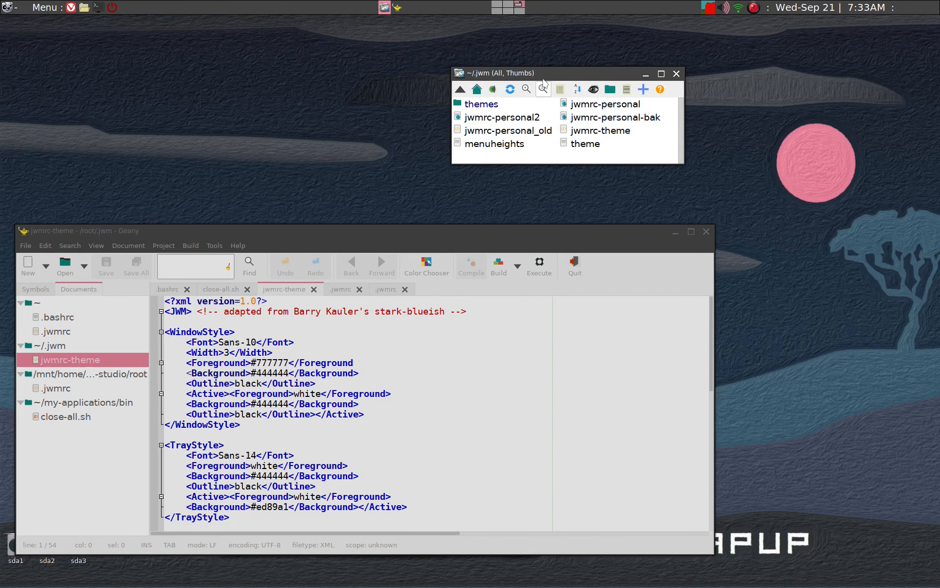
Step: Set the WindowStyle font to Sans-14 in jwmrc-theme
click(255, 341)
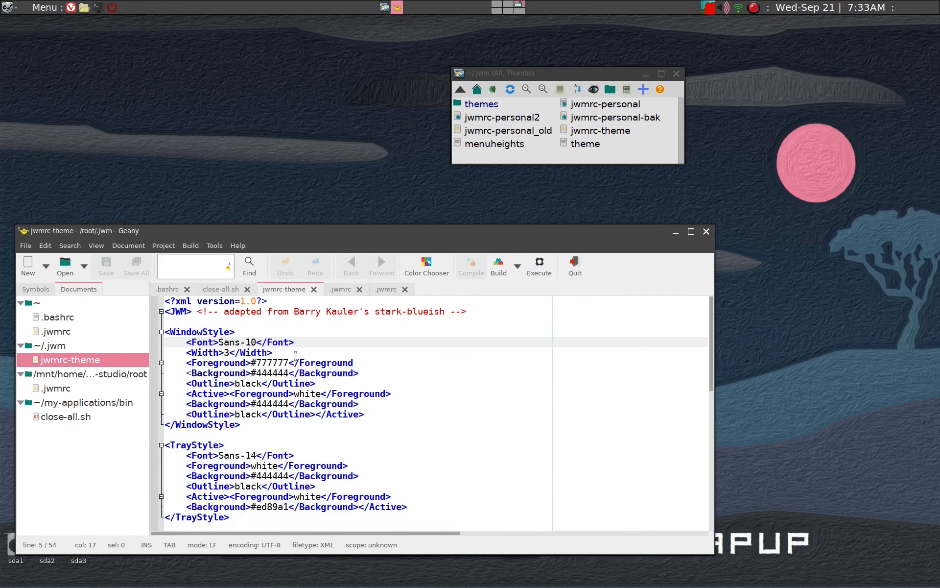
key(BackSpace)
text(4)
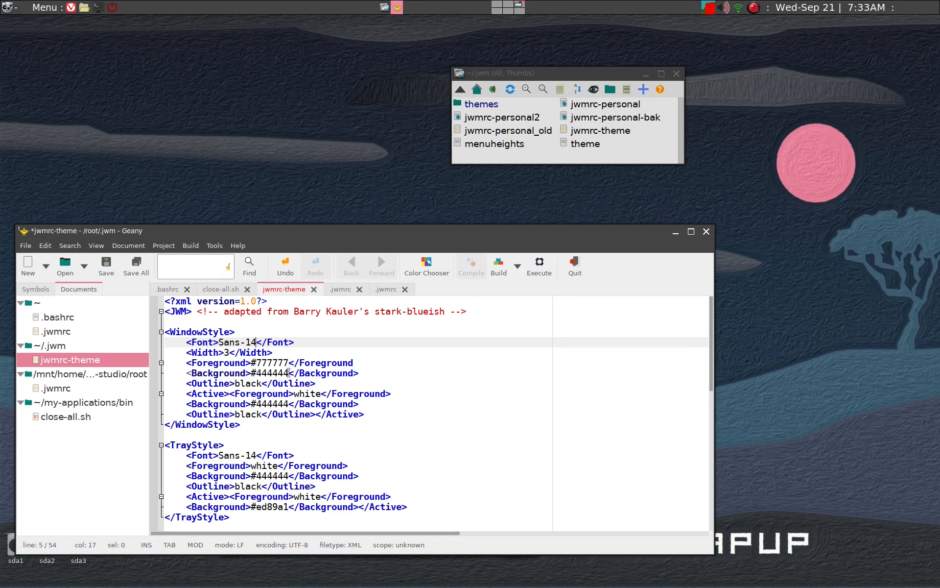
Step: Set the MenuStyle font to Sans-14 in jwmrc-theme and save the file
scroll(289, 372, down, 2)
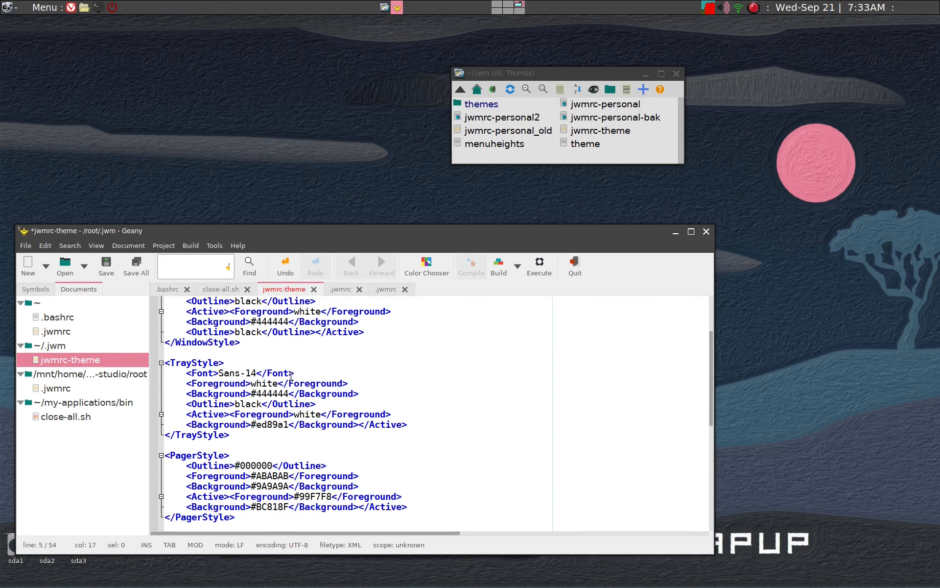
scroll(290, 377, down, 4)
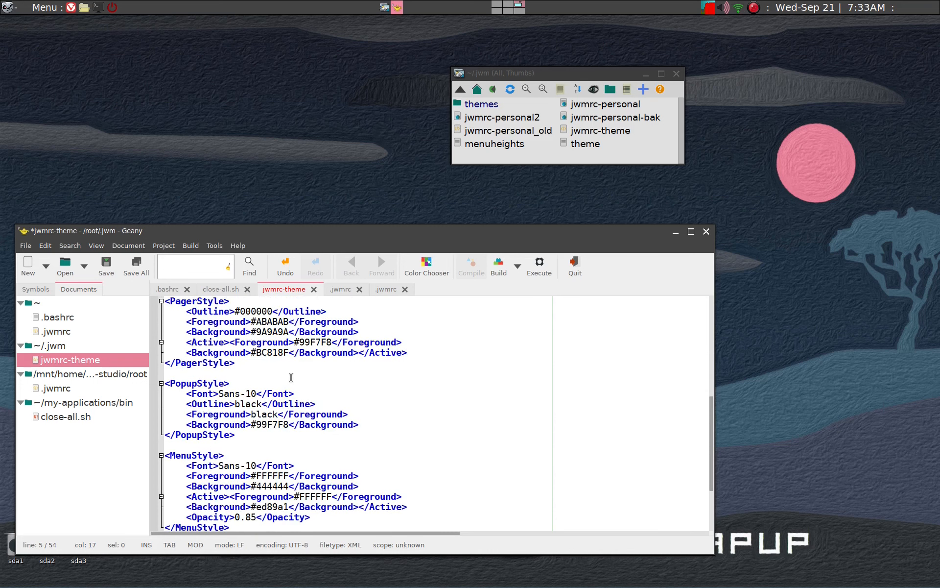
scroll(291, 377, down, 3)
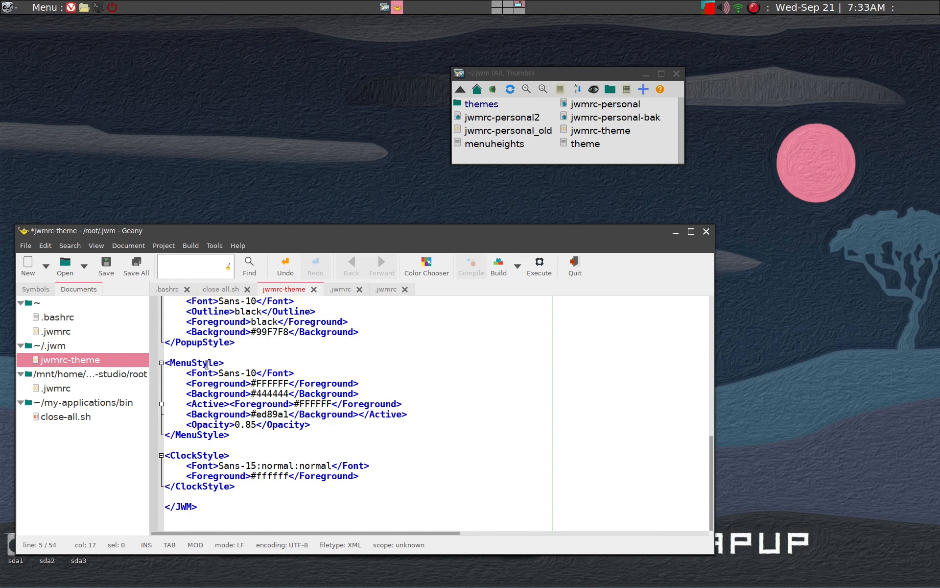
click(255, 372)
key(BackSpace)
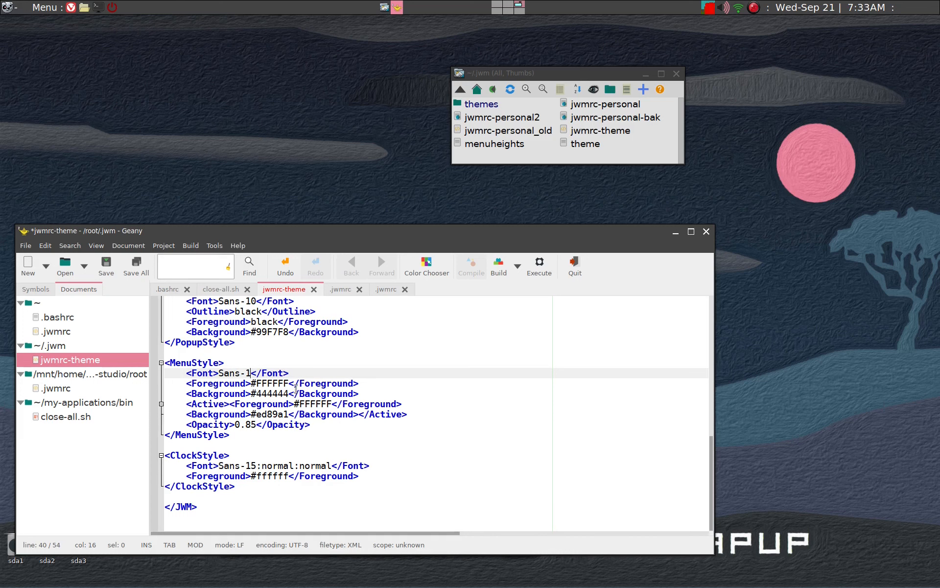
text(4)
click(108, 274)
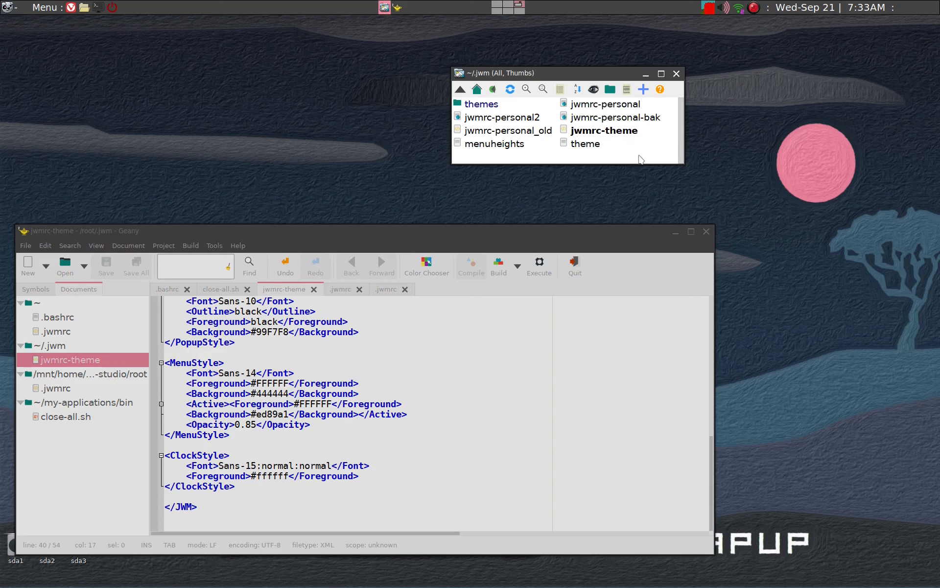
Step: Run jwm -restart in a terminal, viewing the desktop menu before and after the restart to compare its font size
right_click(397, 176)
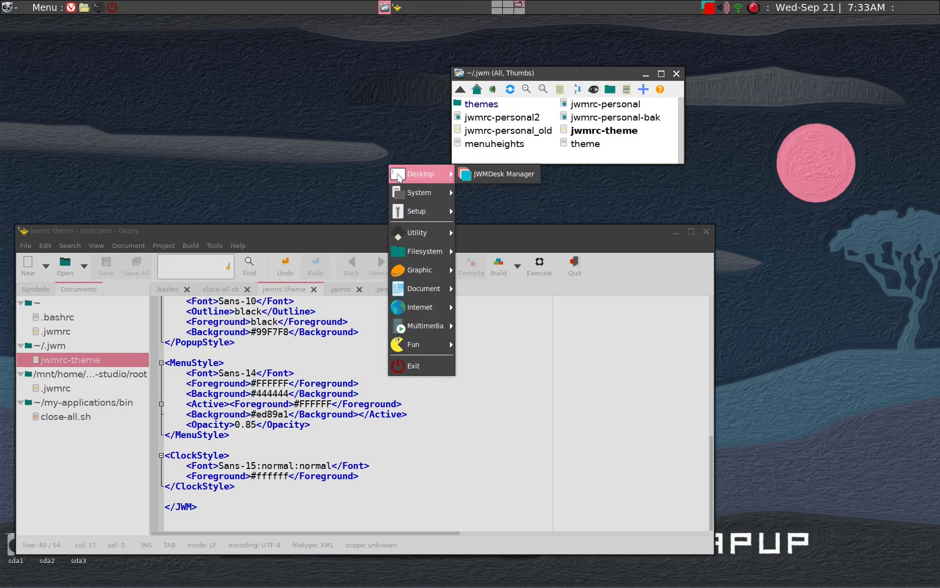
click(353, 170)
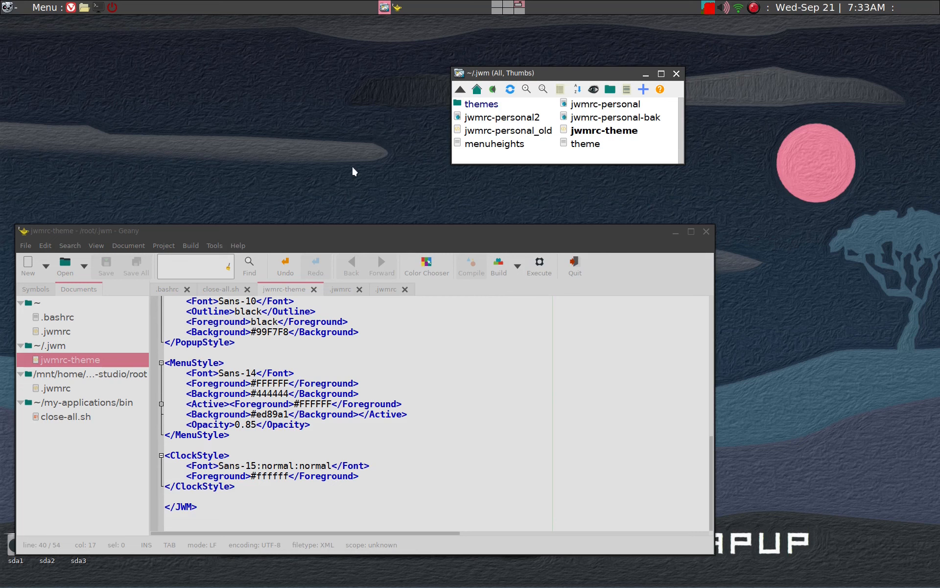
key(ctrl+alt+t)
text(jwm -restart)
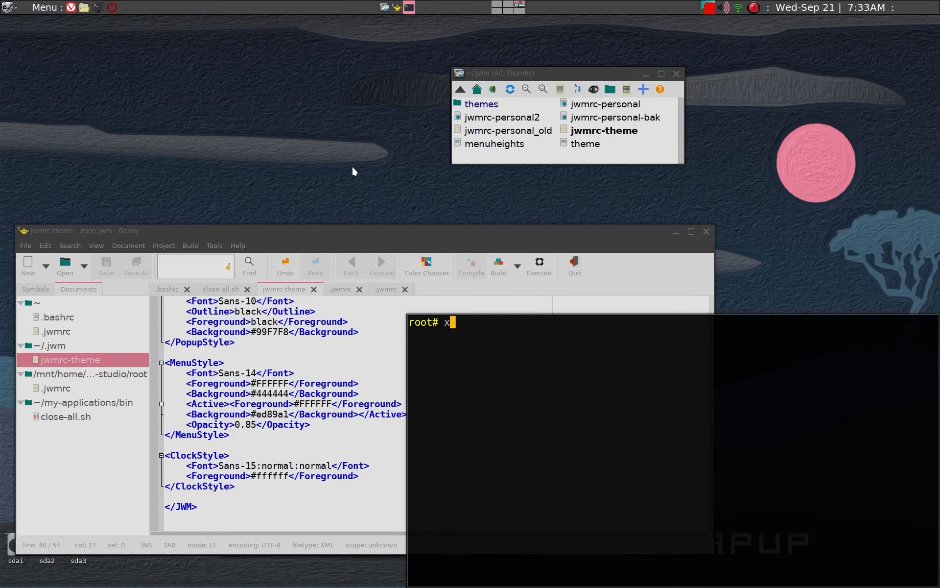
key(Return)
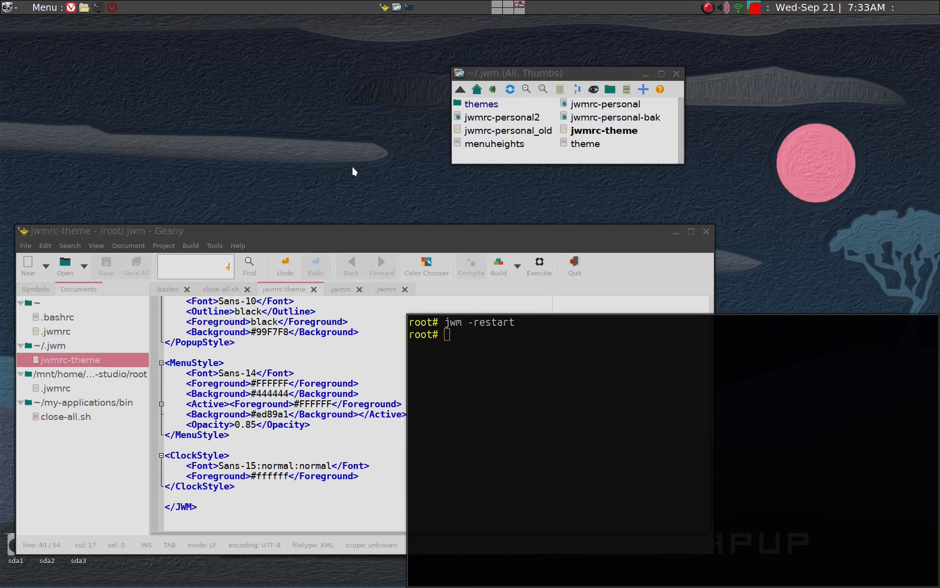
right_click(313, 143)
mouse_move(316, 139)
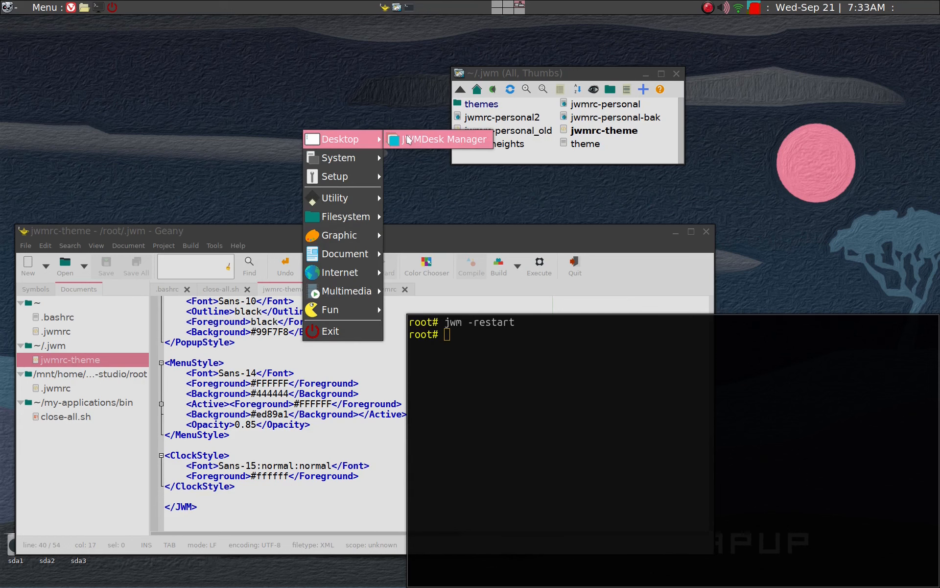
Step: Dismiss the desktop menu and close the .jwm folder window
mouse_move(357, 176)
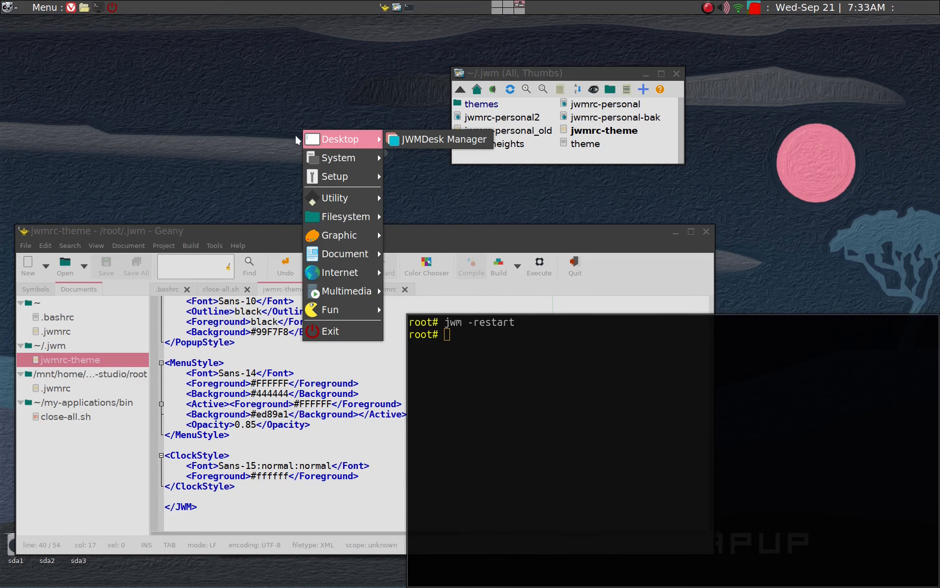
click(278, 130)
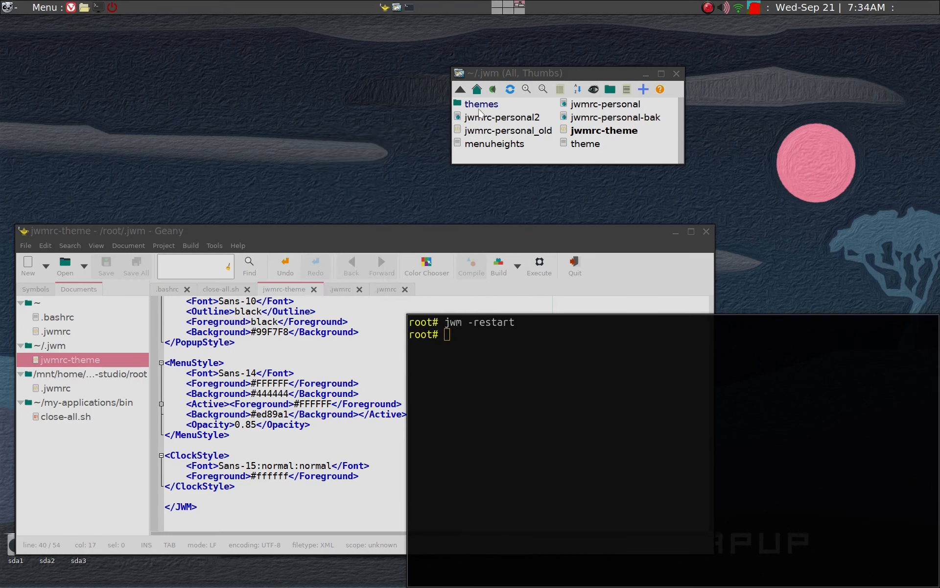
click(619, 80)
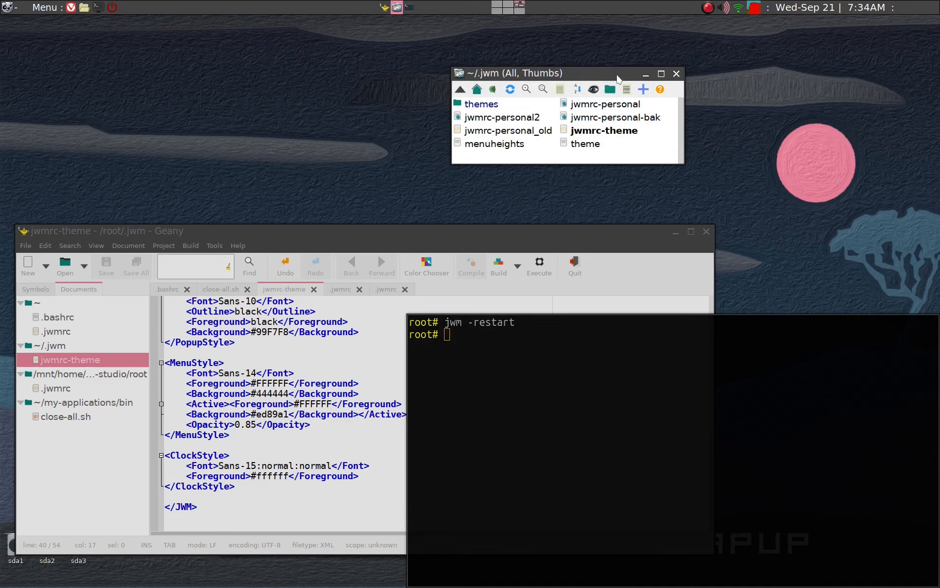
click(677, 74)
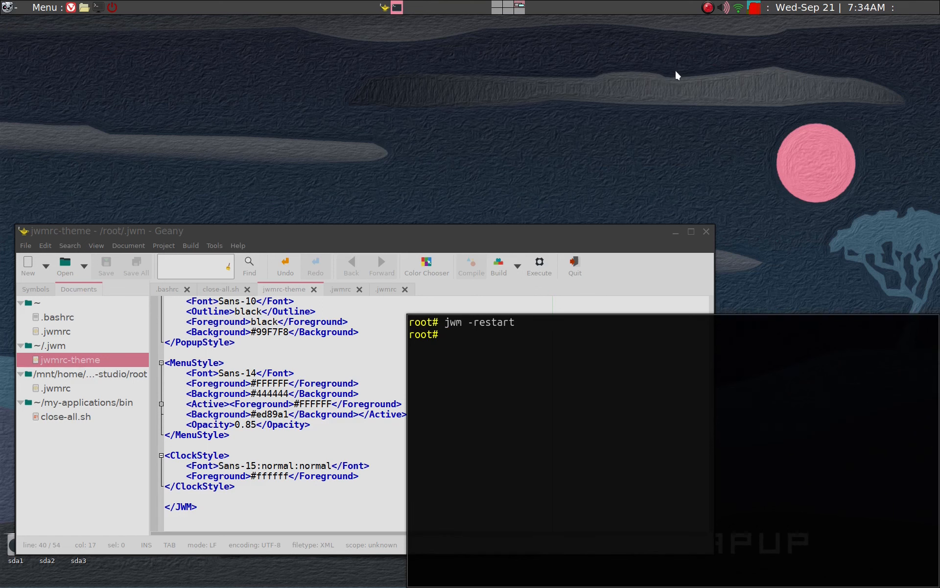
Step: Cancel the terminal's reverse history search and run rox to open the home folder
key(ctrl+r)
key(ctrl+c)
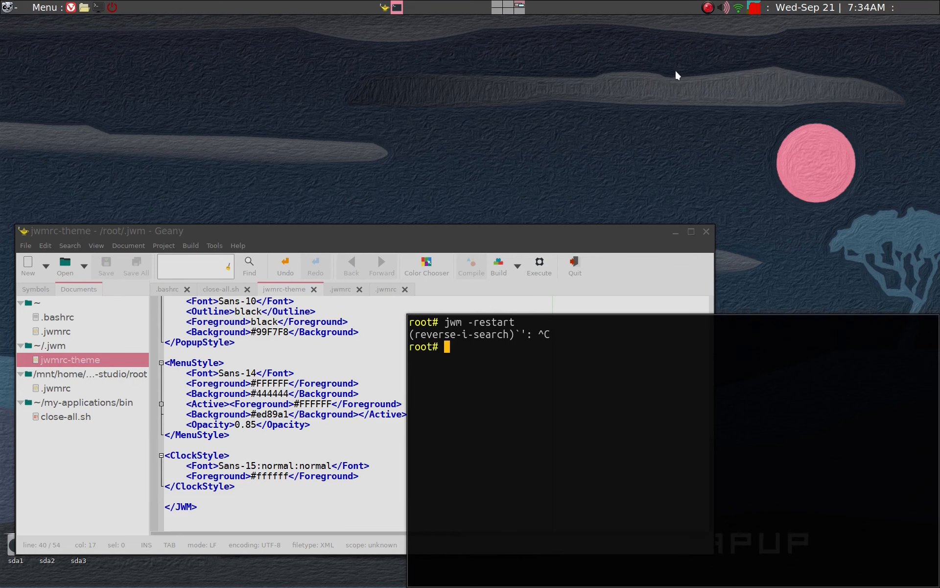
text(rox)
key(Return)
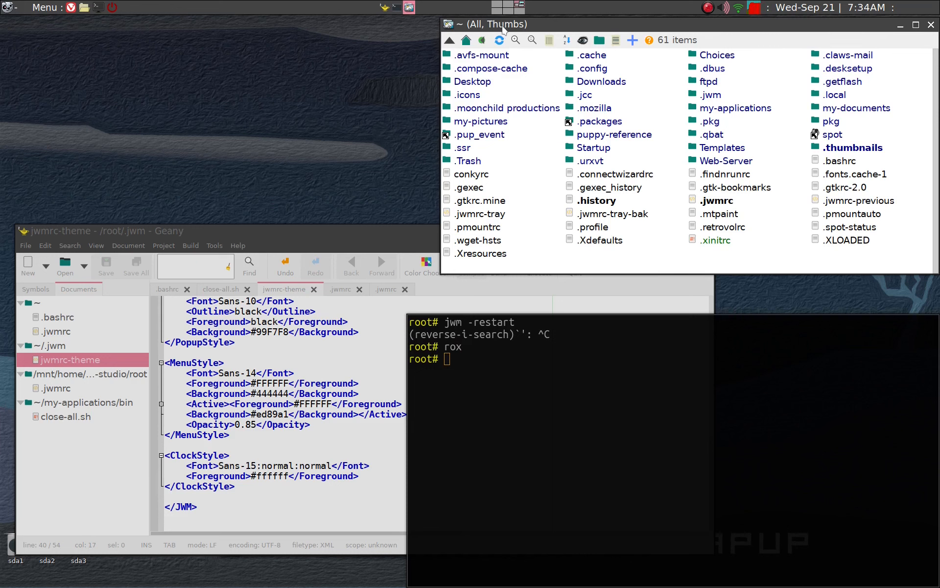
Step: Review the style sections of jwmrc-theme in Geany and set the PopupStyle font to Sans-14
click(286, 228)
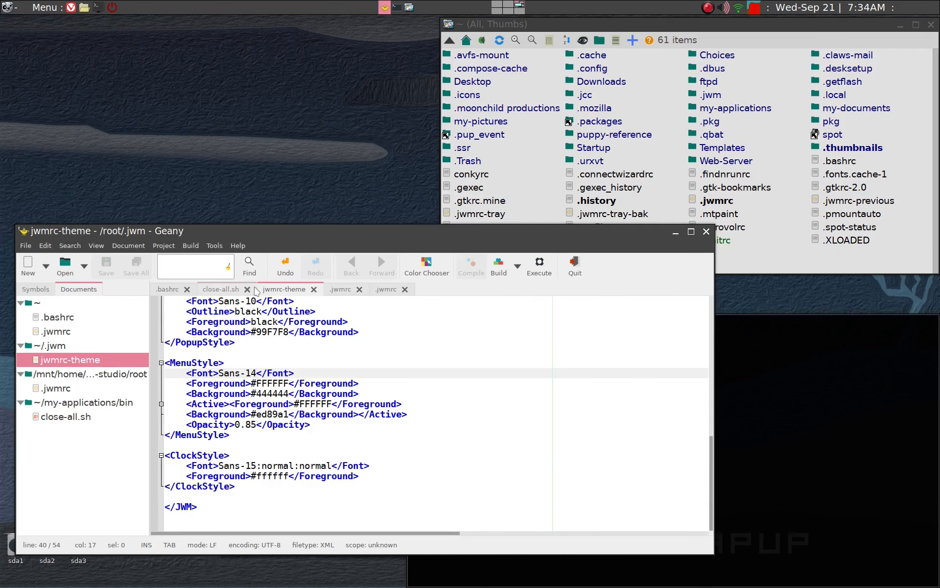
scroll(266, 321, up, 7)
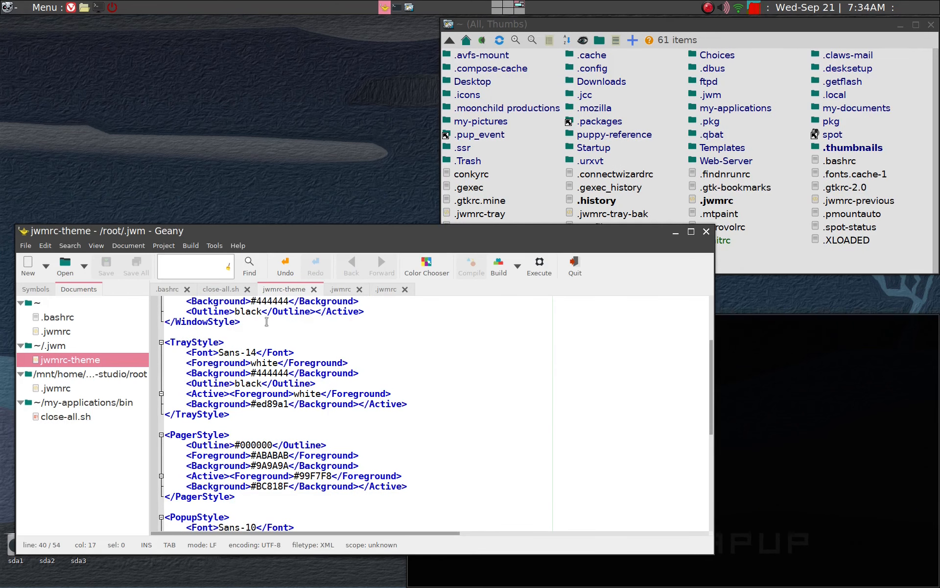
scroll(233, 340, up, 4)
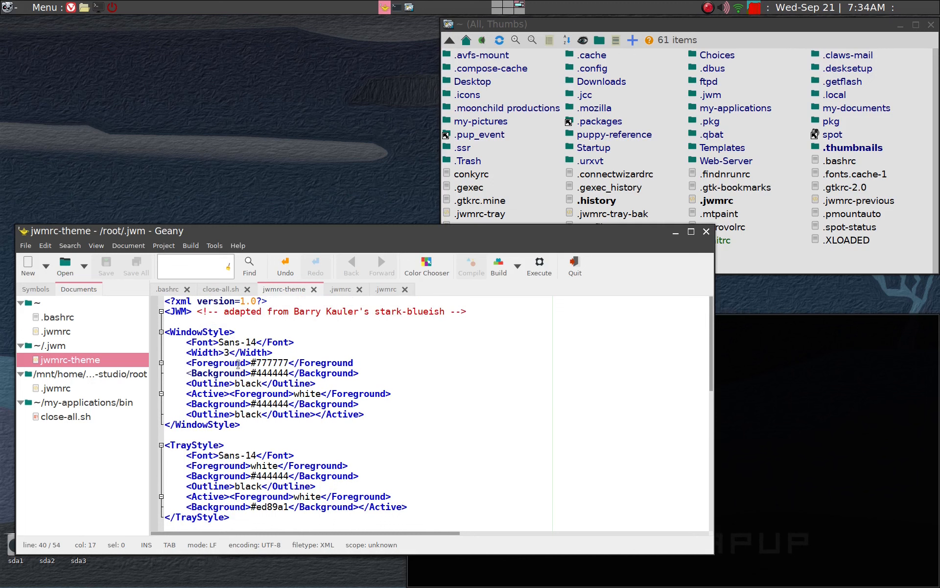
scroll(250, 370, down, 3)
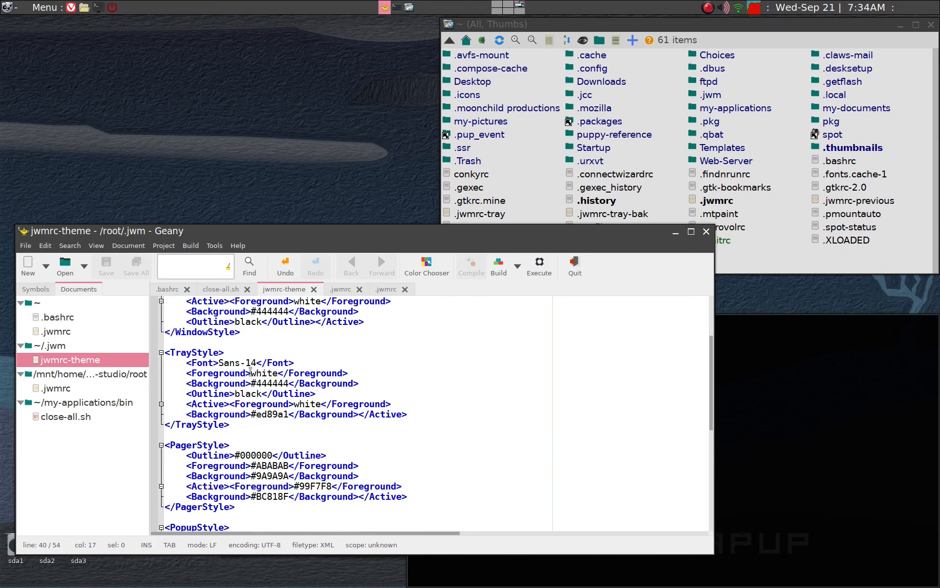
scroll(250, 371, down, 1)
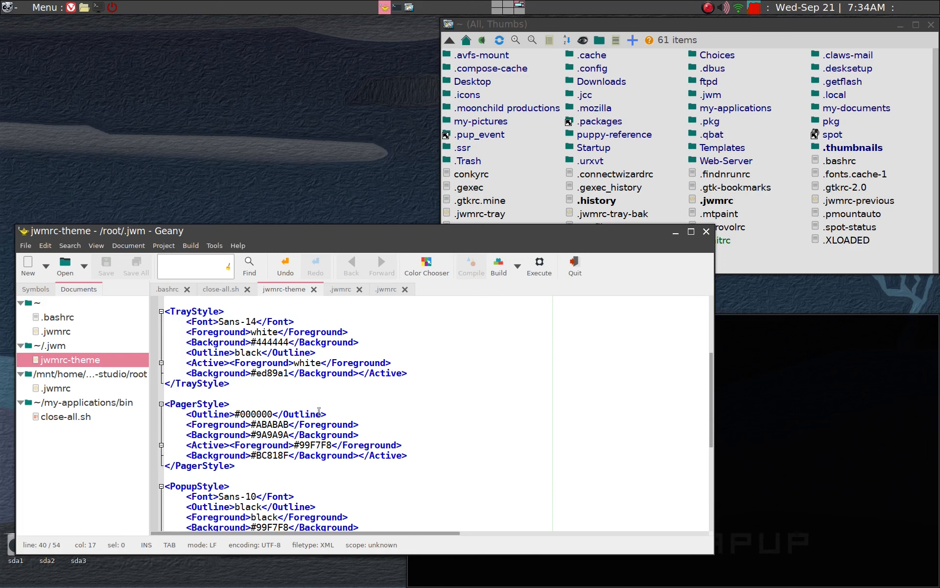
scroll(319, 410, down, 1)
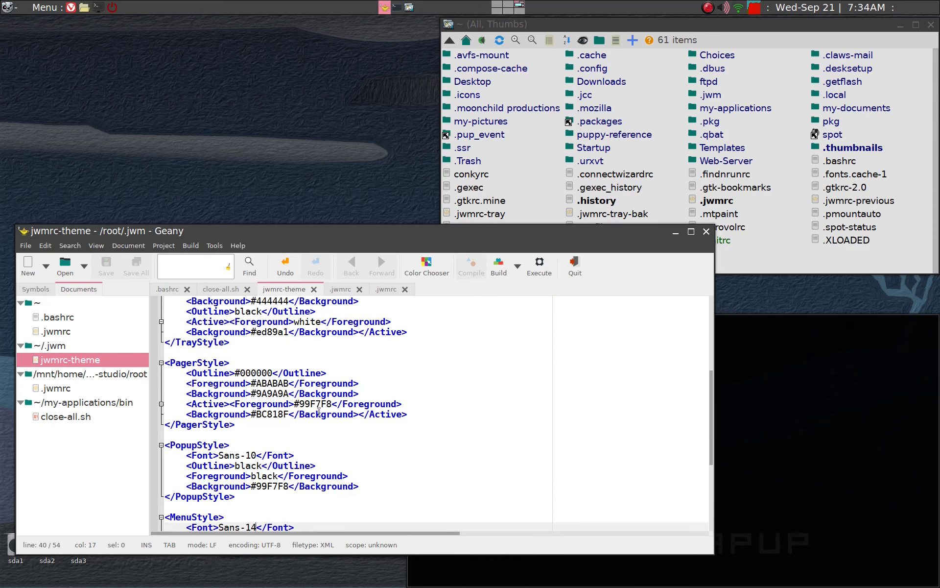
scroll(318, 407, down, 2)
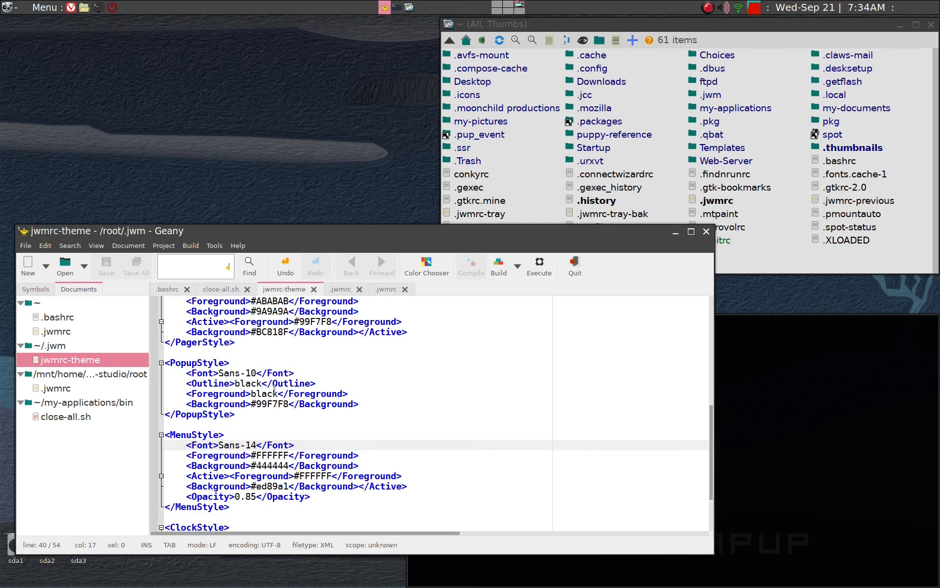
click(255, 373)
key(BackSpace)
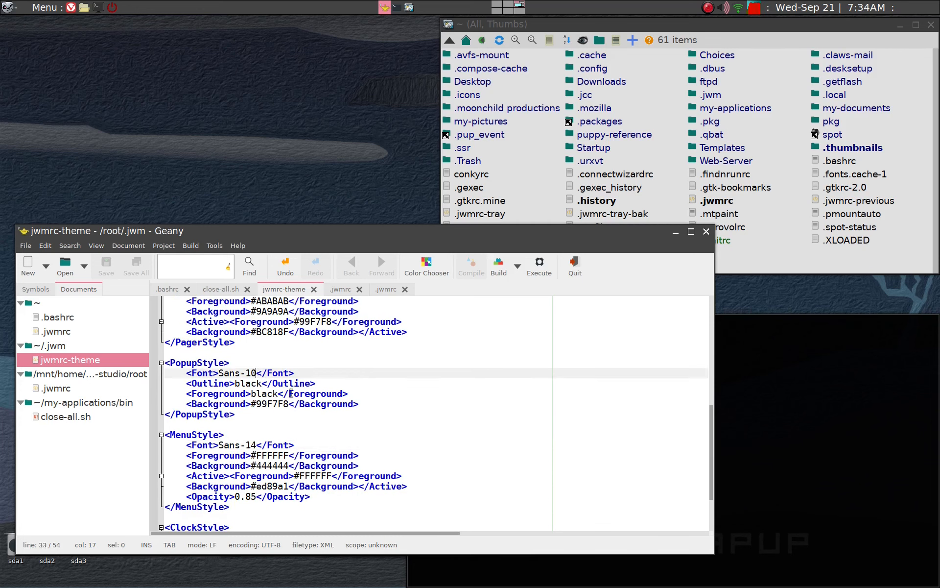
text(4)
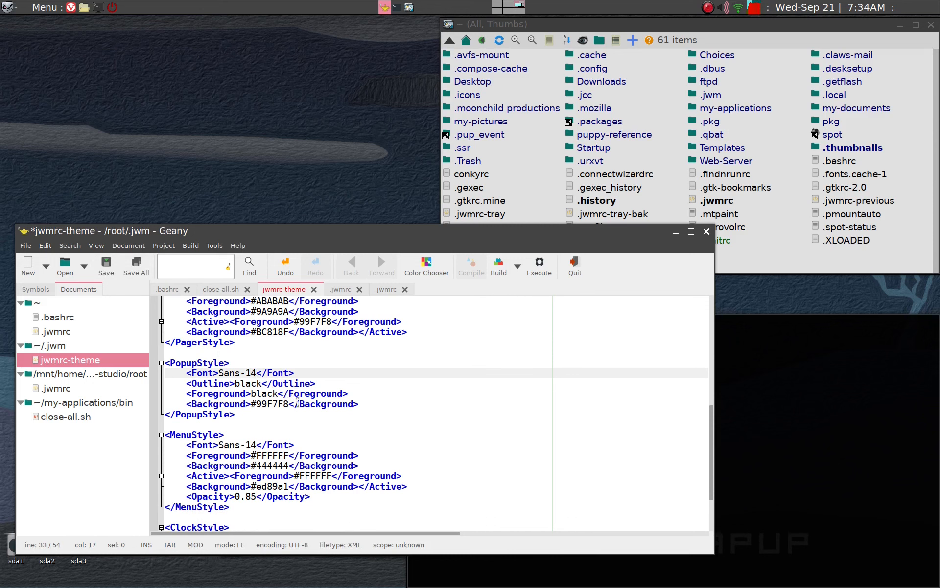
scroll(316, 415, down, 2)
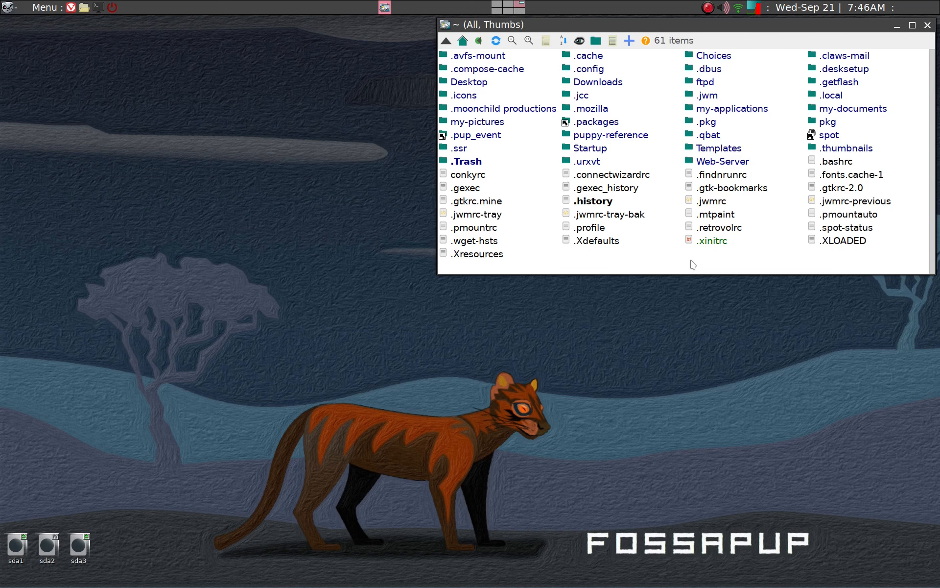
Step: Open a terminal and create a folder named Z in the home directory with mkdir ./Z
key(grave)
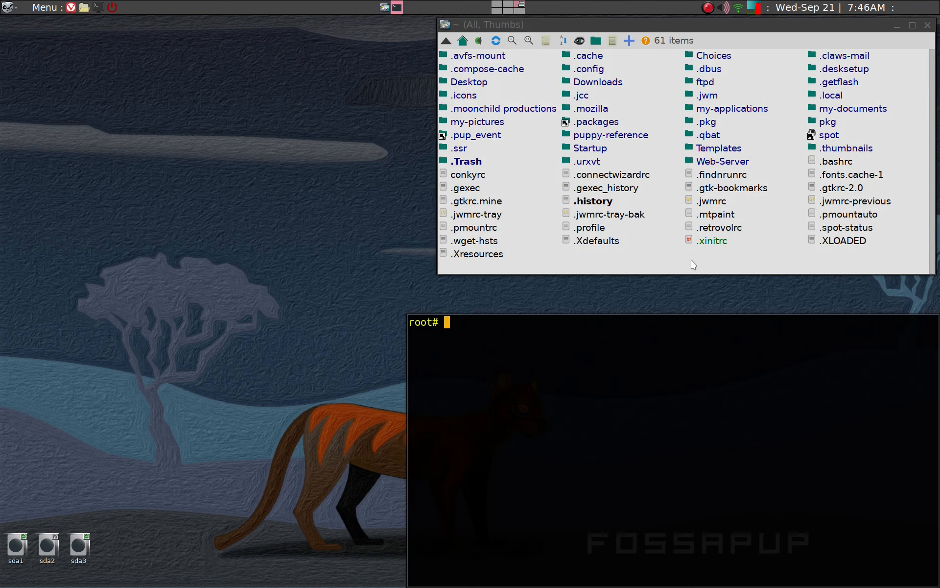
text(mkdir ./Z)
key(Return)
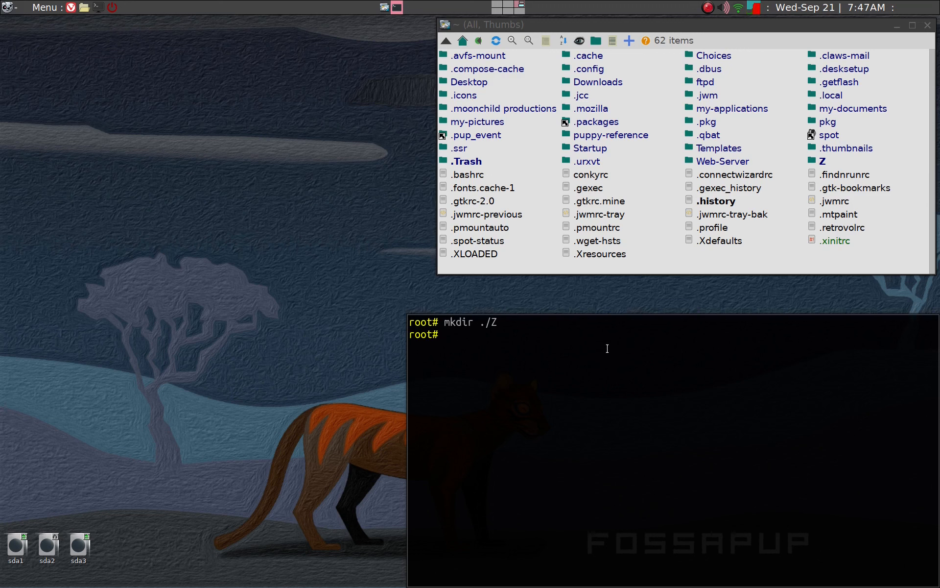
Step: Back up .jwmrc with cp .jwmrc ./Z/, check the contents of the Z folder and return to the home folder
text(cp .jwmrc ./Z/)
key(Return)
click(821, 160)
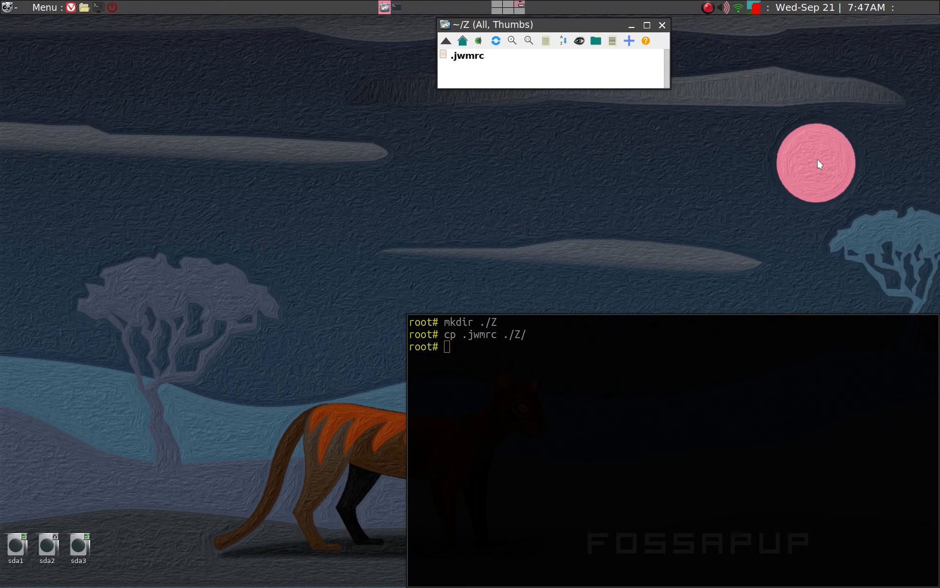
key(BackSpace)
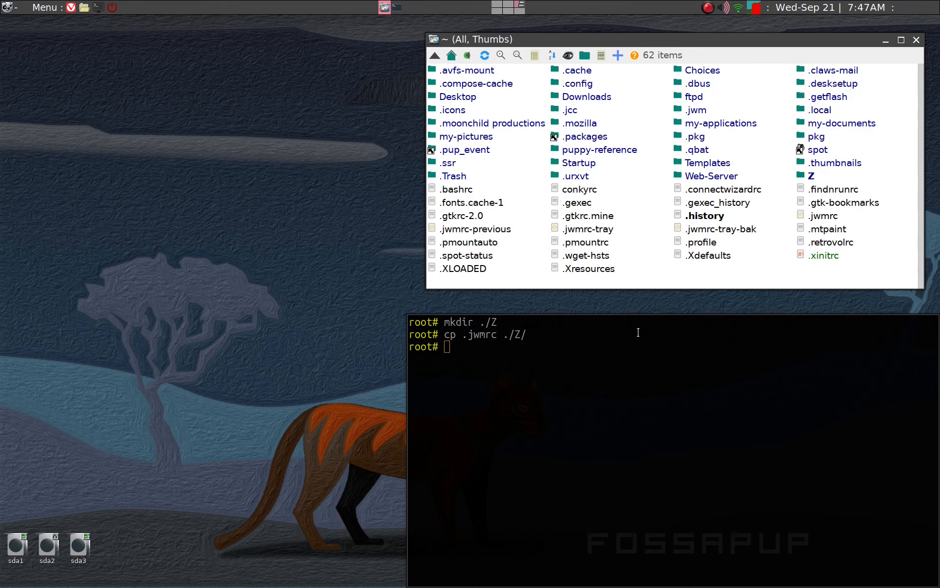
Step: Enter cp ./Z/.jwmrc ./ at the terminal prompt without running it
click(637, 346)
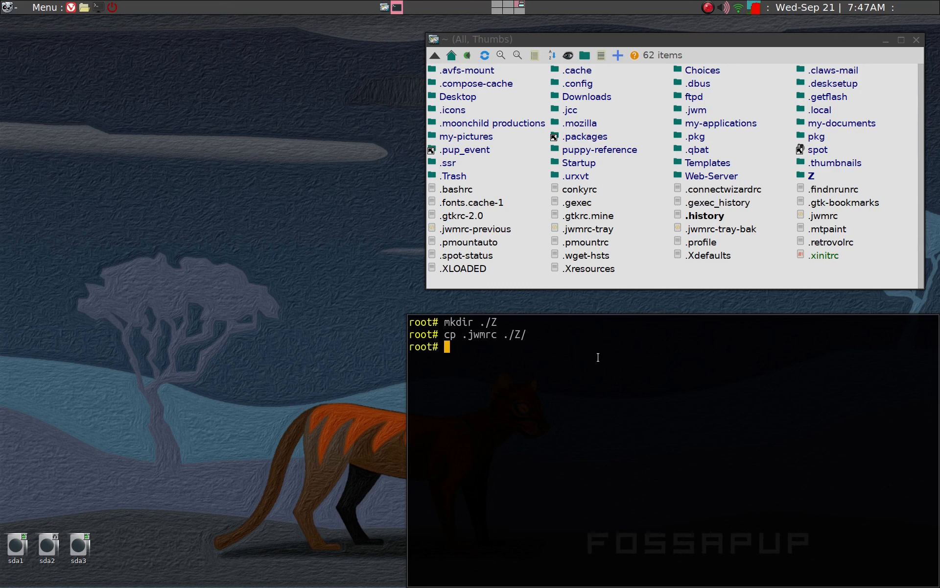
text(cp ./Z/.jw)
key(Tab)
text(./)
Step: Delete the .jwmrc file from the home folder
click(757, 287)
key(Delete)
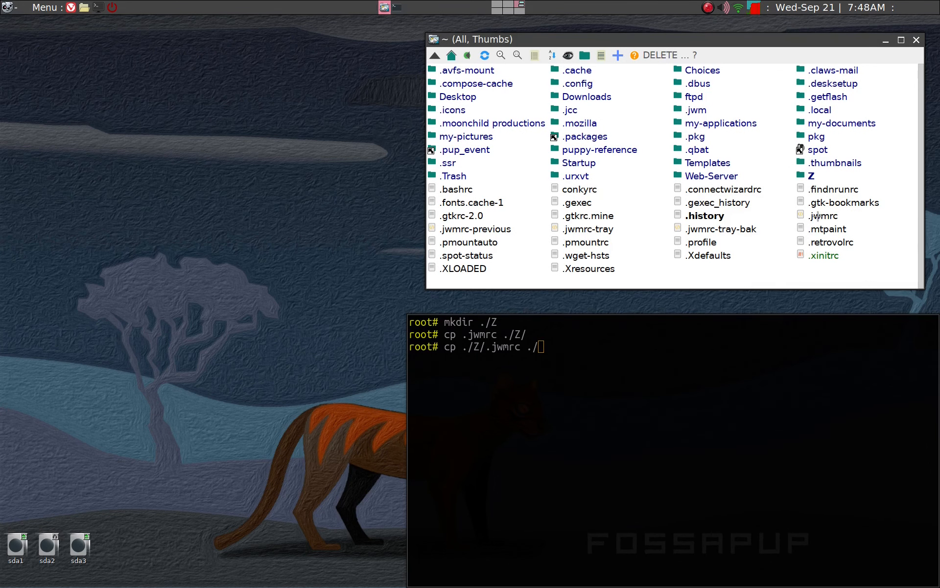
click(818, 215)
click(831, 295)
Step: Restore .jwmrc from the Z folder by running the prepared copy command, and repeat the command once
click(740, 327)
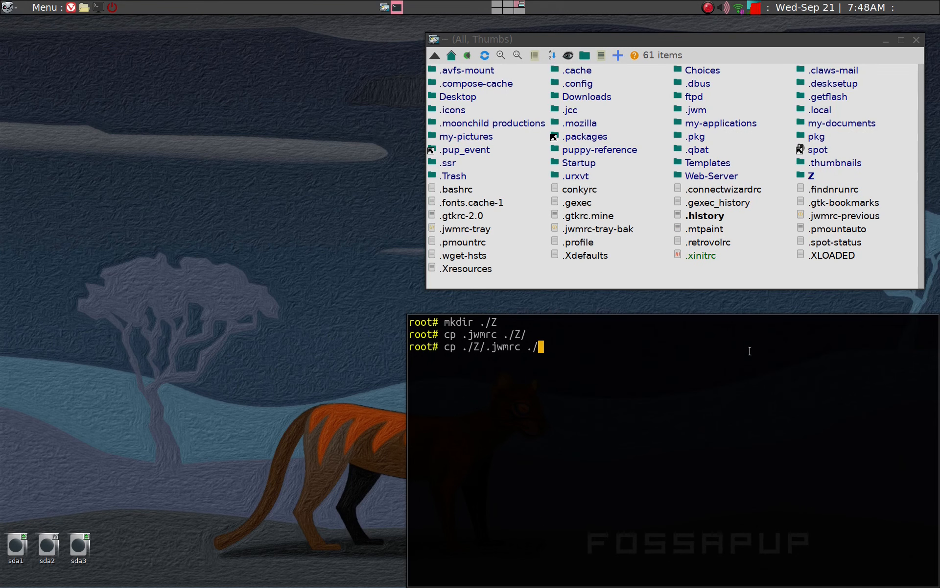
key(Return)
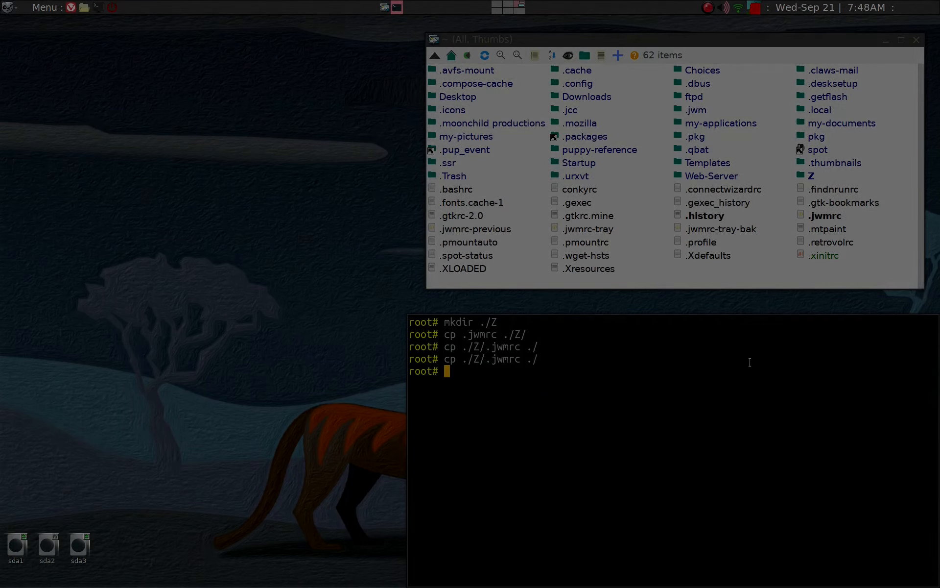
key(Up)
key(Return)
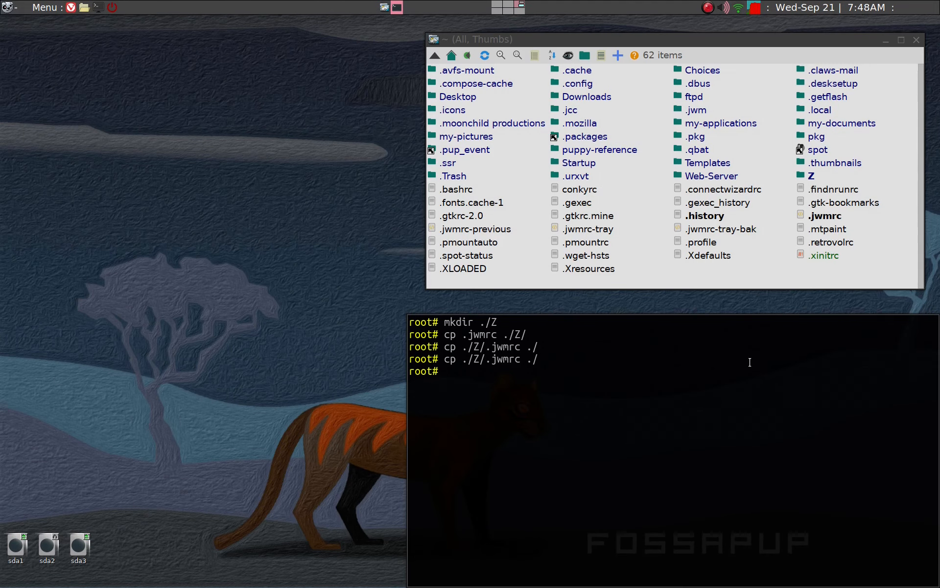
Step: Define the alias zmenu='cp /root/Z/.jwmrc /root/ & jwm -restart & x' at the end of .bashrc and bring the home folder window forward
text(jwm -restart & x')
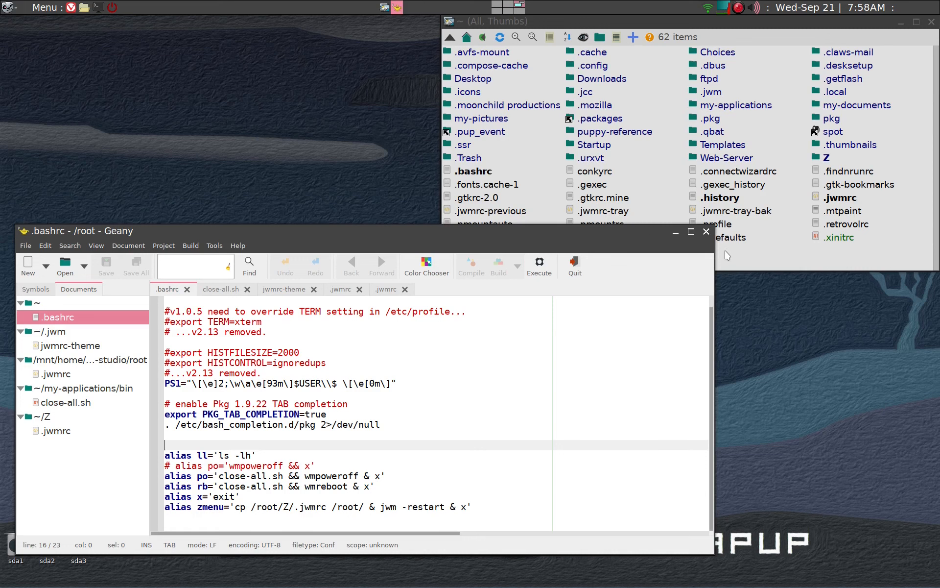
click(251, 513)
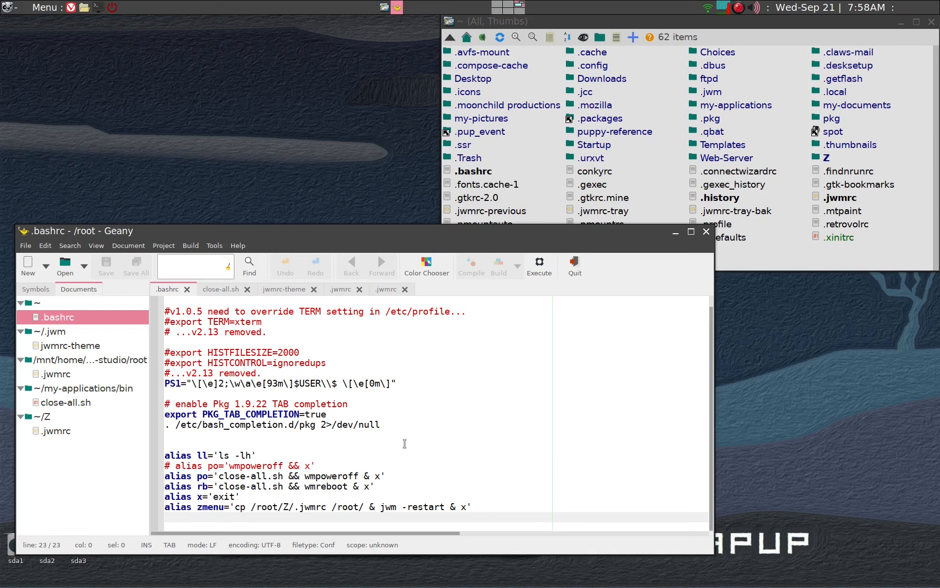
click(789, 260)
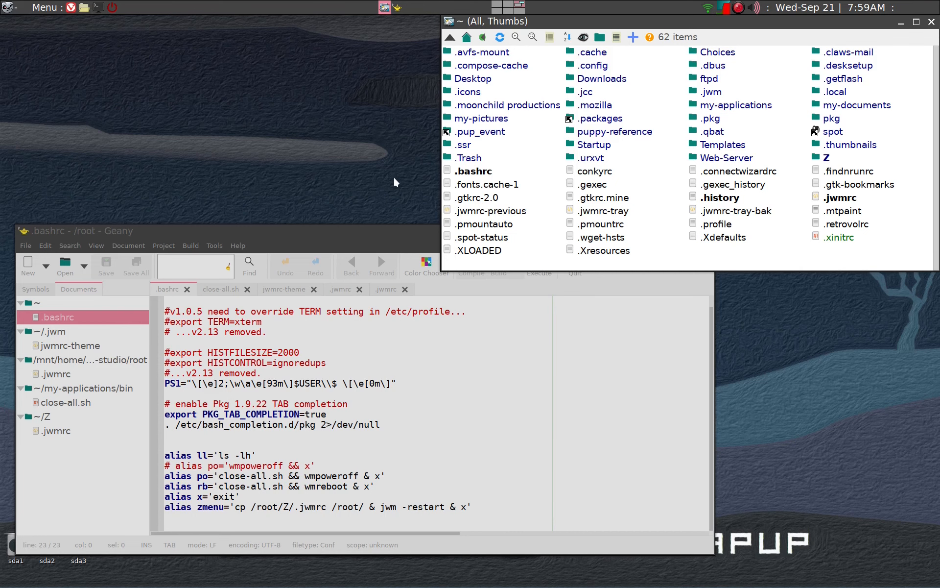
Step: Open a new terminal and reload the shell configuration with source ~/.bashrc
key(ctrl+alt+t)
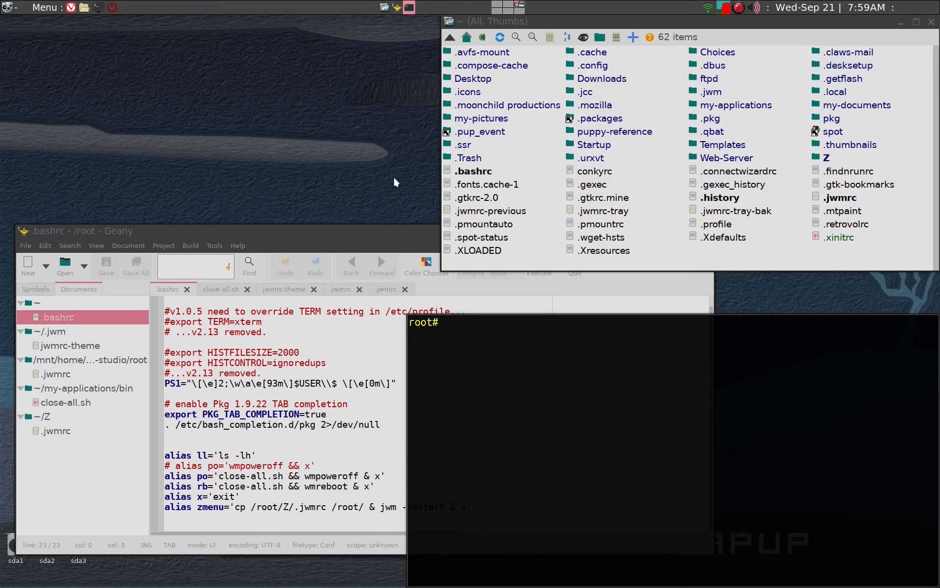
text(source ~/.bashrc)
key(Return)
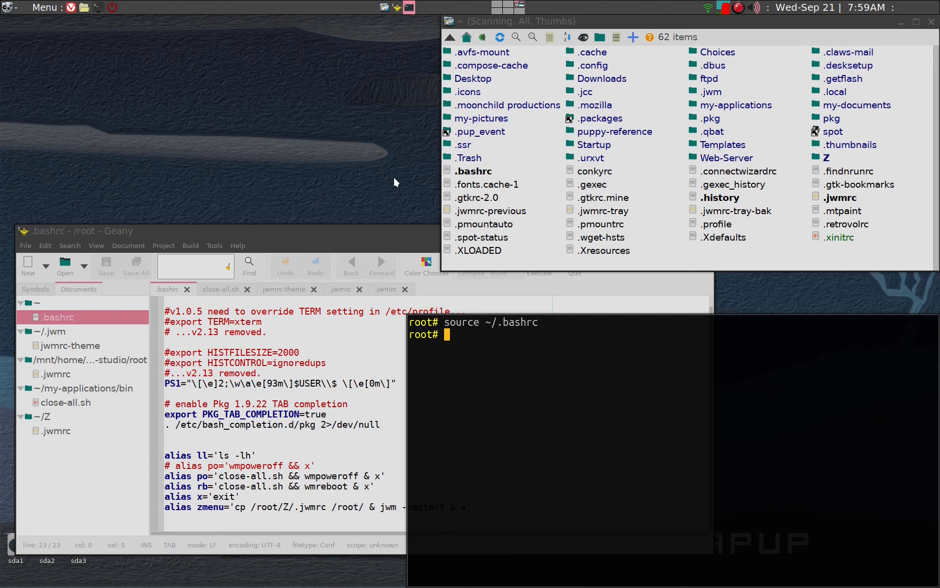
Step: Run the zmenu alias in the terminal to restore the backed-up menu configuration and restart JWM
text(dmen)
key(BackSpace)
key(BackSpace)
key(BackSpace)
key(BackSpace)
text(zmenu)
key(Return)
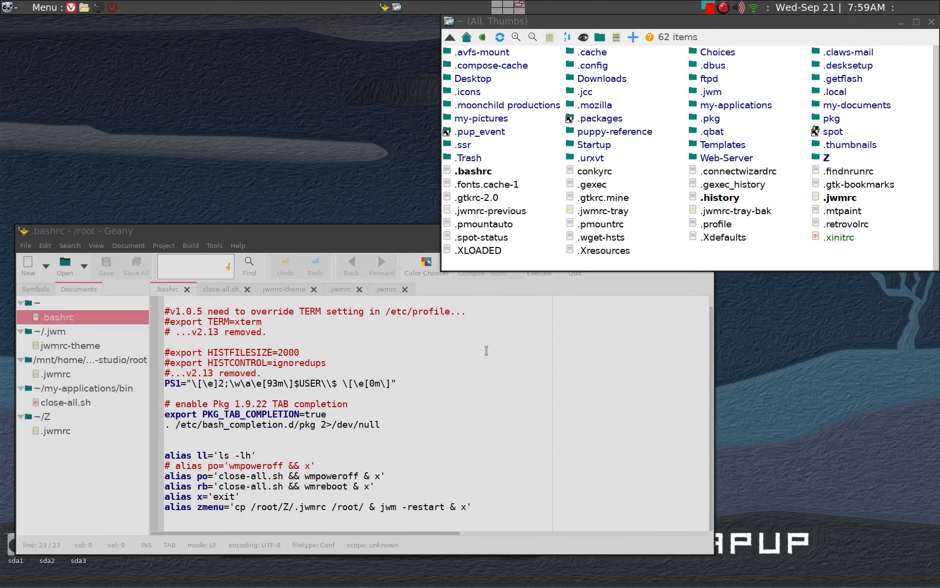